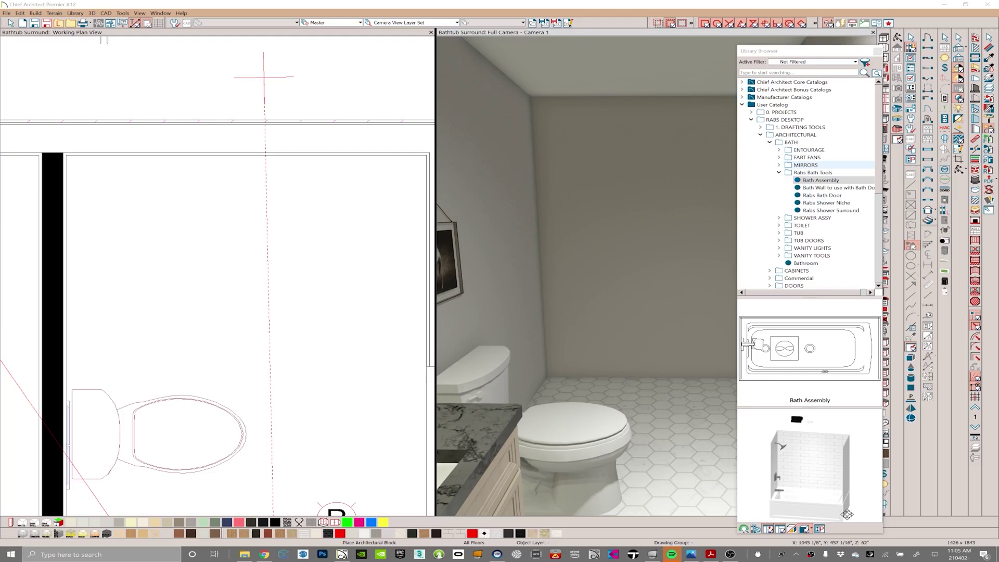
Step: Place the Bath Assembly from the Rabs Bath Tools library folder in the plan's alcove beyond the toilet
click(821, 181)
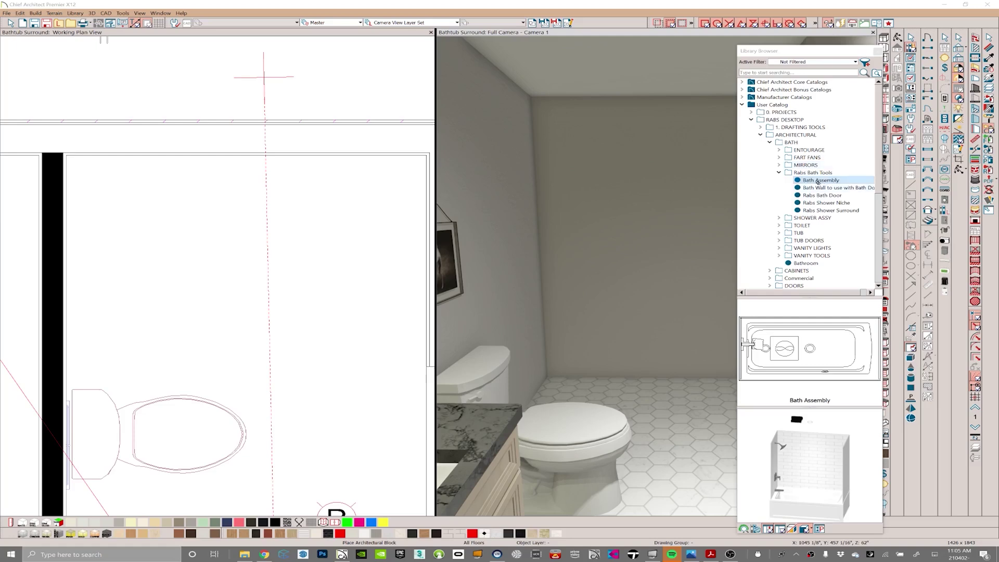
click(254, 260)
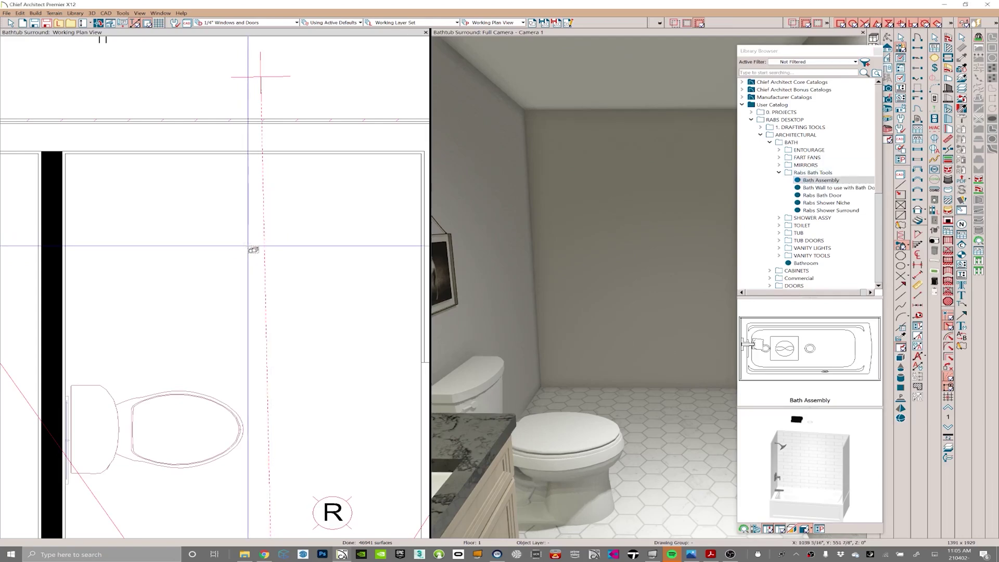
click(253, 250)
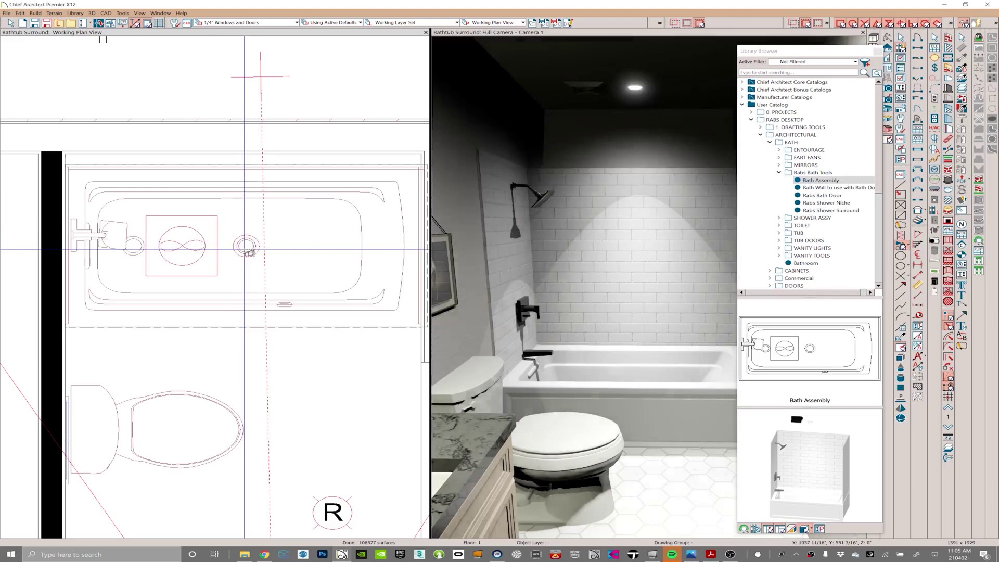
Step: Move the bath assembly point to point so its back corner meets the inside corner of the bathroom wall framing
scroll(133, 182, up, 6)
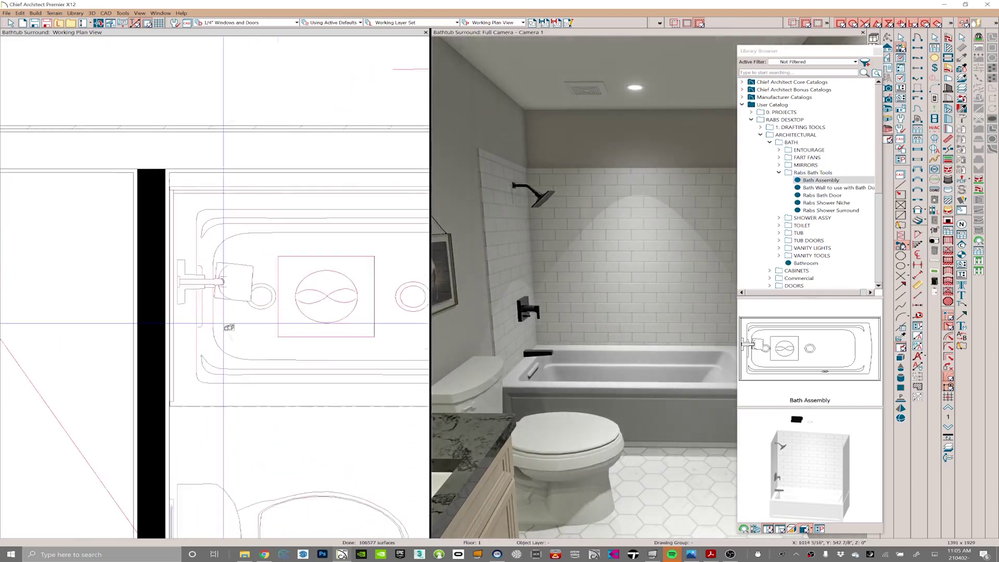
scroll(320, 424, up, 3)
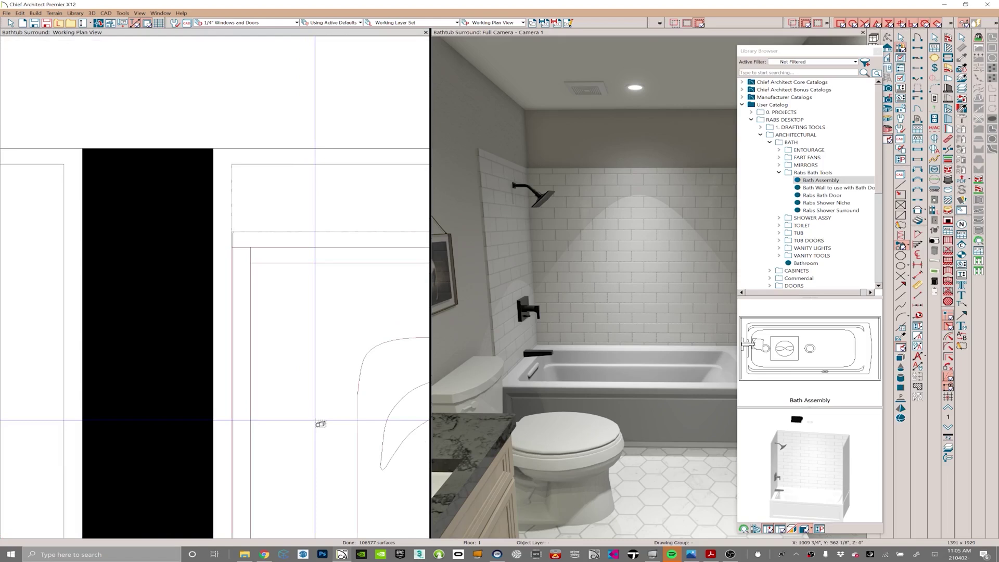
key(space)
click(344, 266)
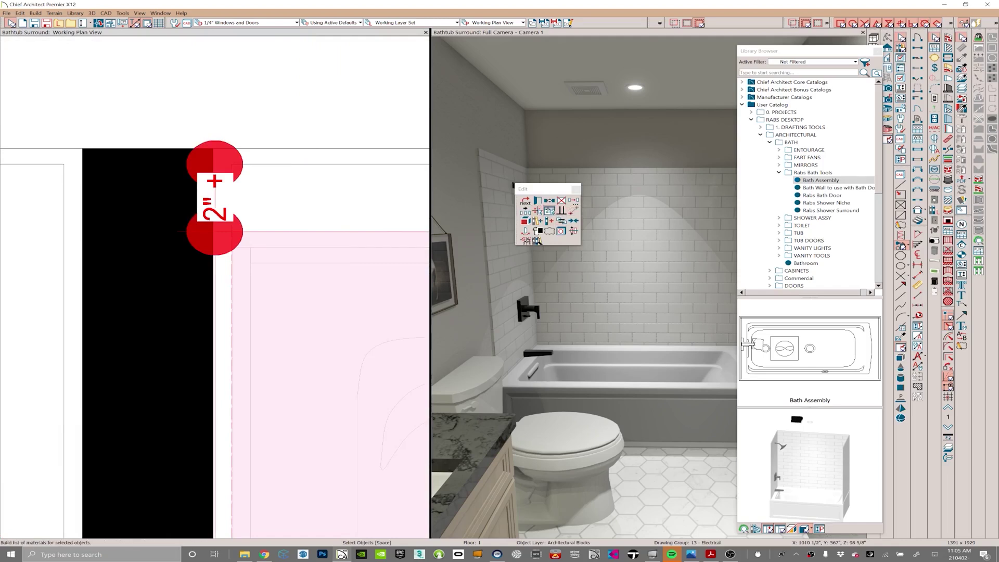
click(574, 210)
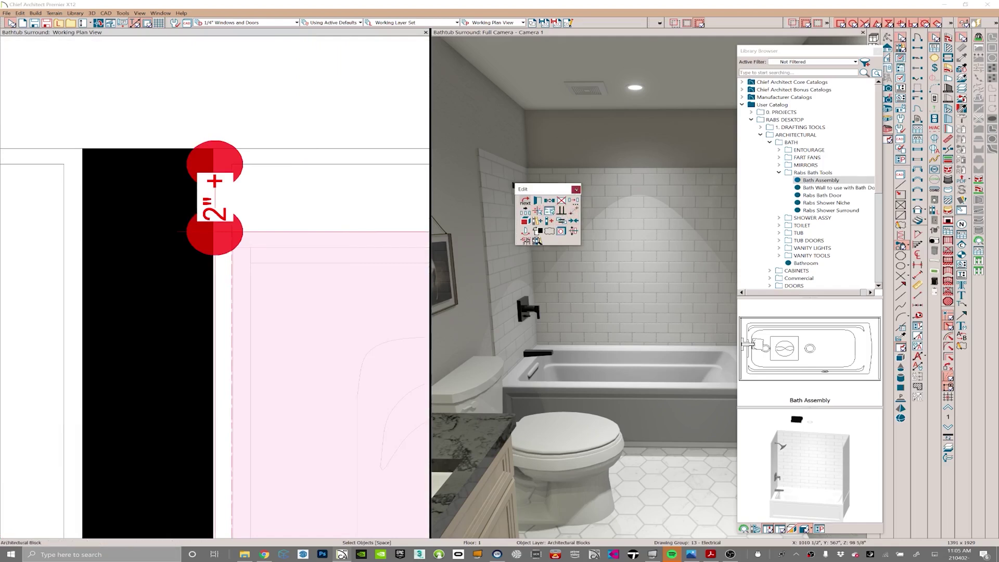
click(231, 231)
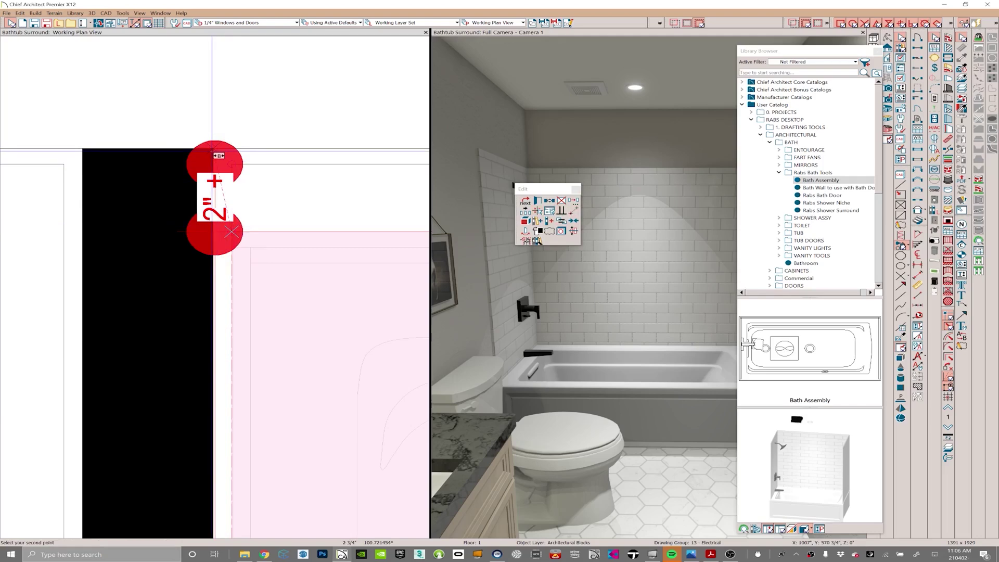
click(212, 148)
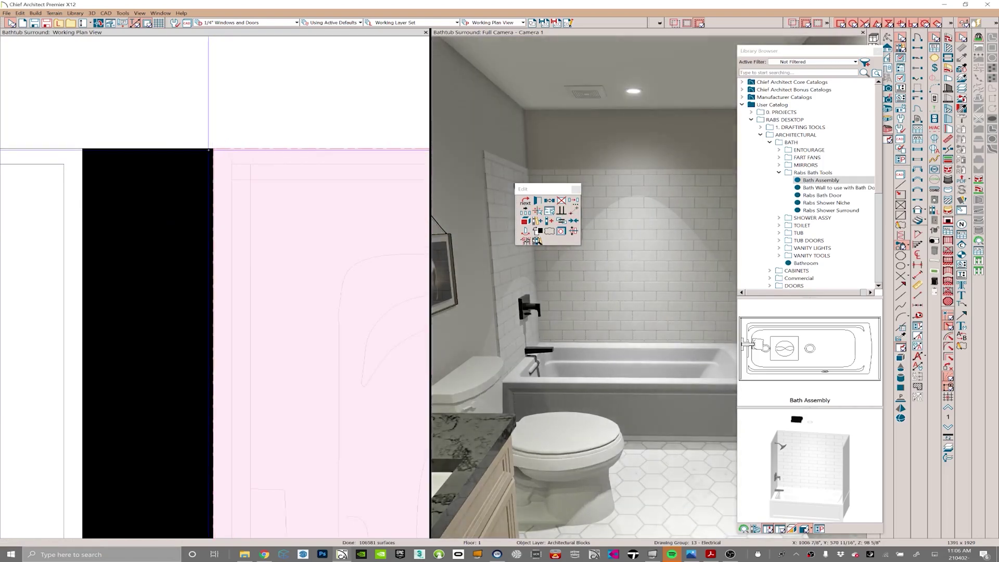
Step: Explode the bath assembly's architectural block into its separate components and deselect them
scroll(229, 315, down, 2)
scroll(277, 226, down, 3)
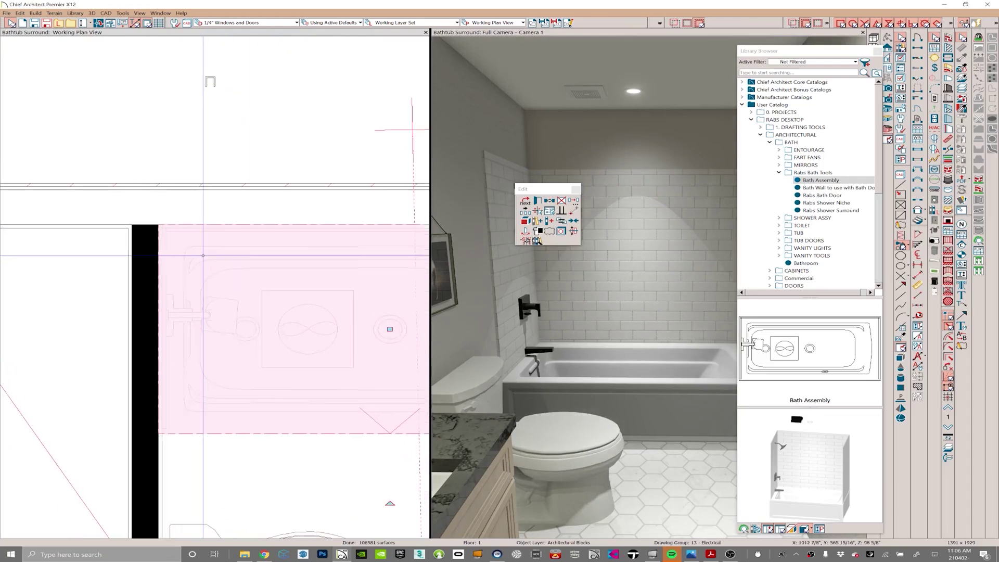
click(549, 220)
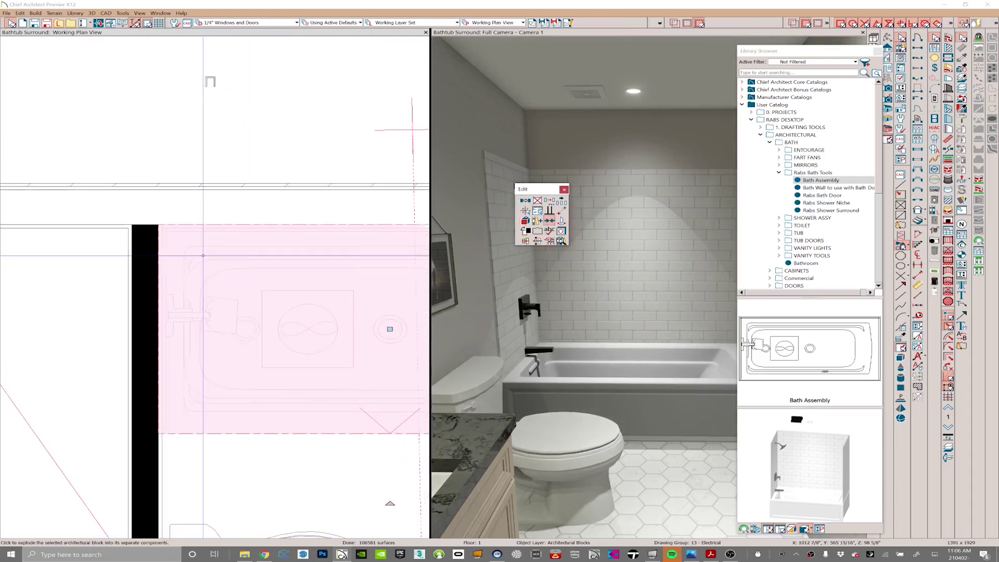
click(550, 221)
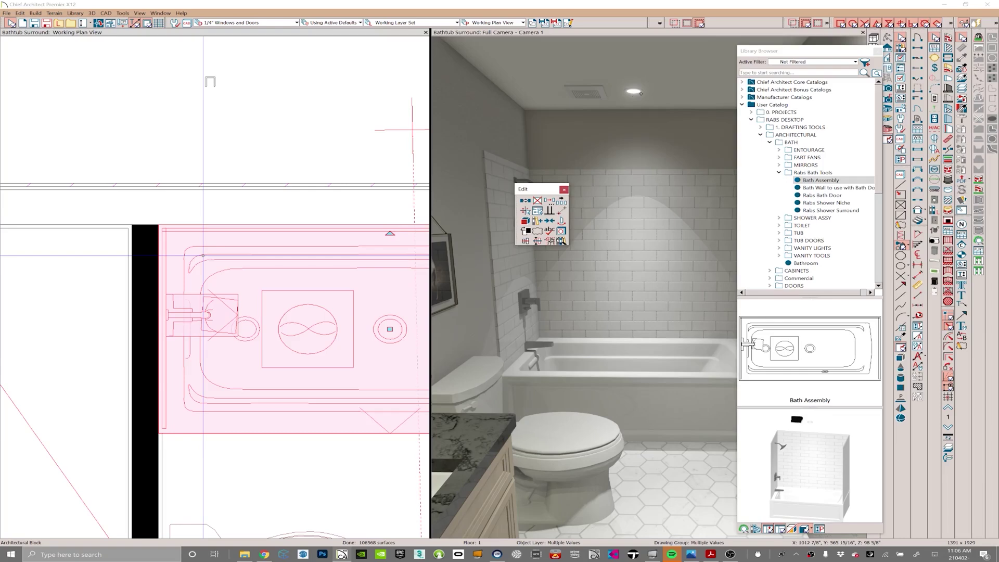
scroll(638, 220, down, 5)
scroll(635, 221, up, 4)
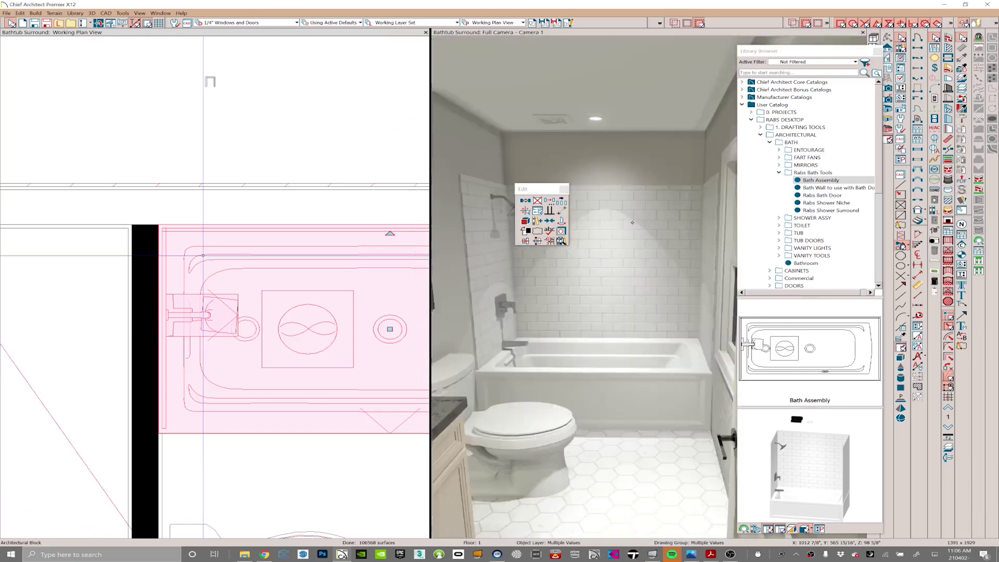
click(635, 220)
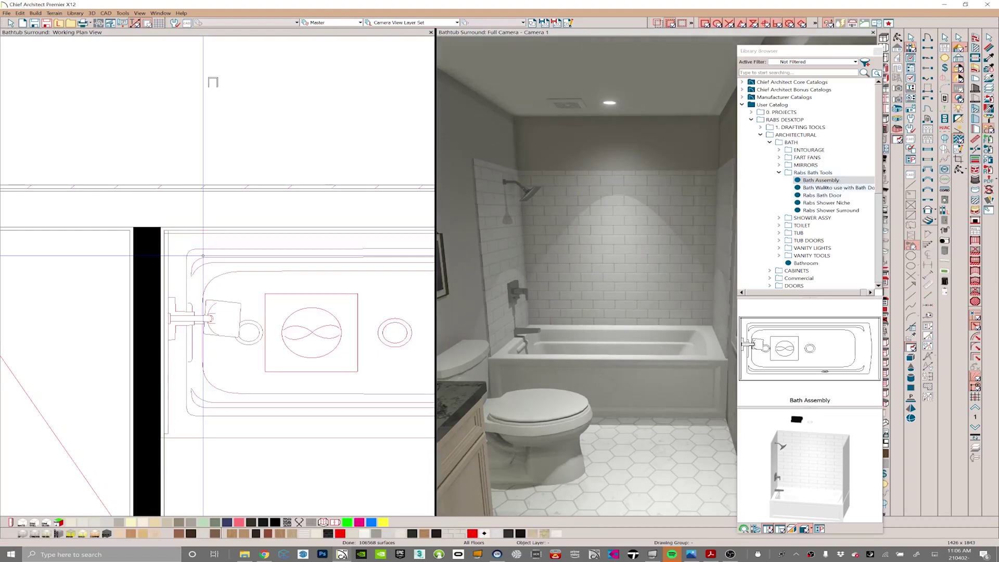
Step: Draw the Bath Wall to use with Bath Door between the side walls and move it onto the tub's front edge
click(829, 188)
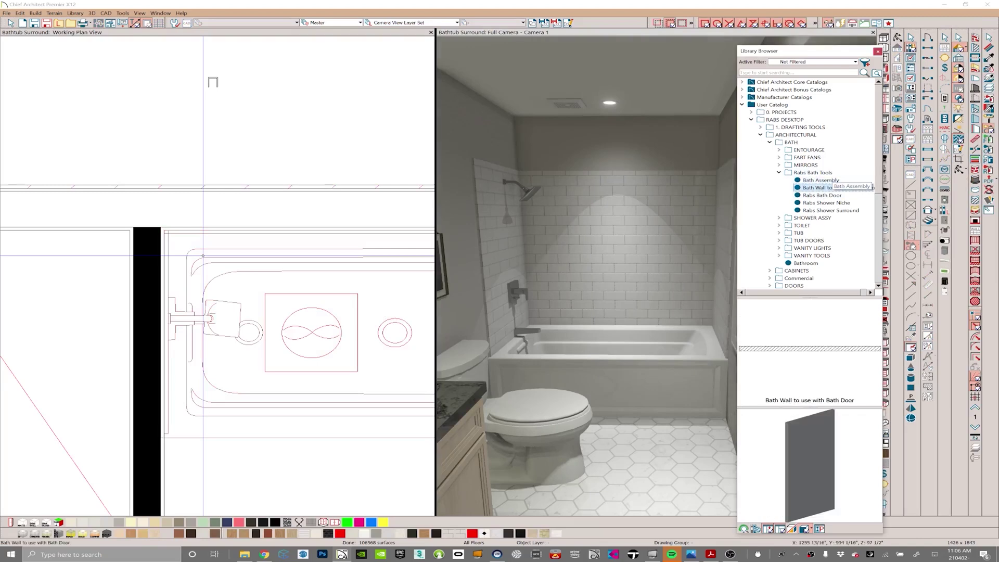
scroll(213, 82, down, 3)
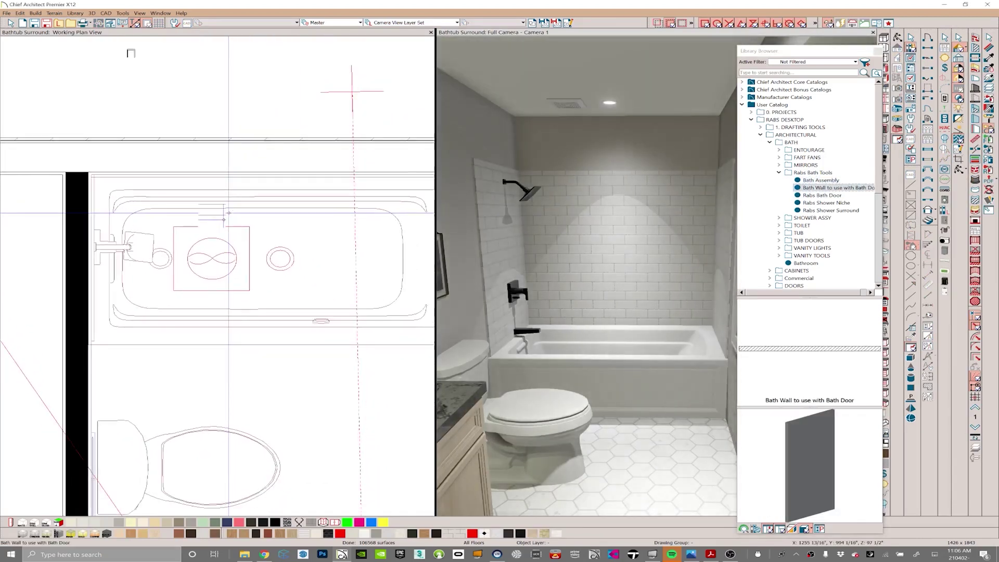
scroll(229, 213, down, 1)
click(211, 216)
scroll(308, 347, down, 1)
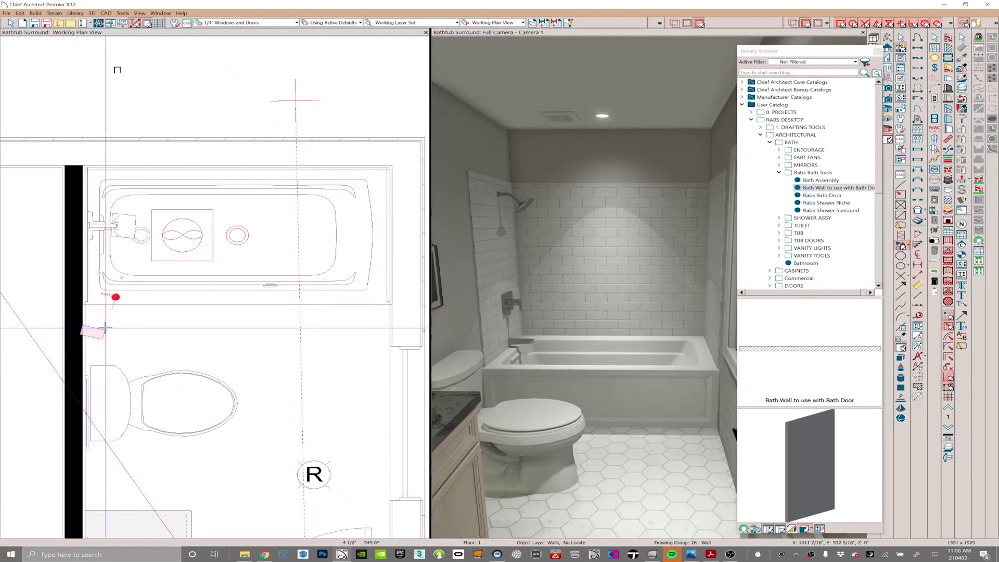
click(392, 321)
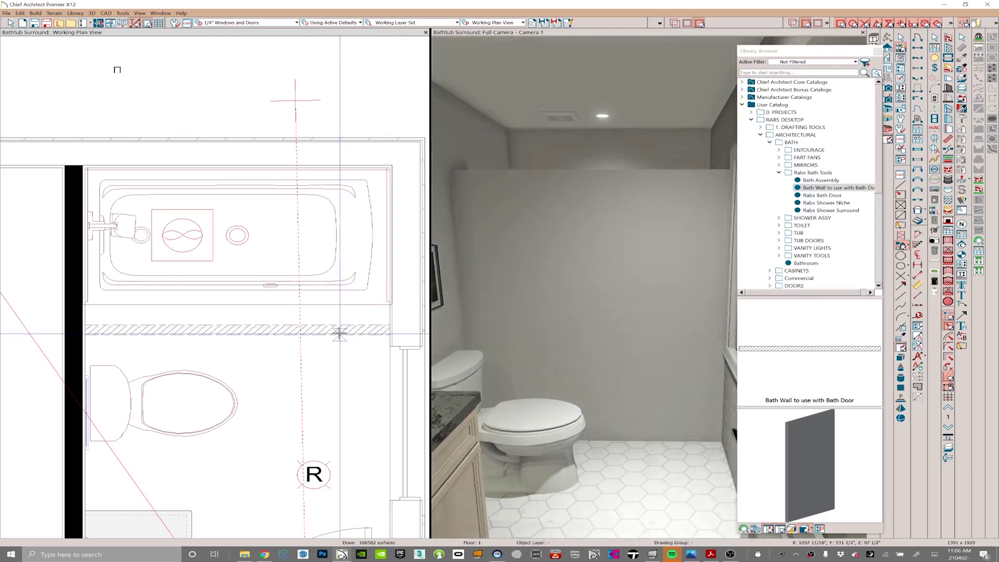
click(336, 329)
drag(339, 327, 340, 293)
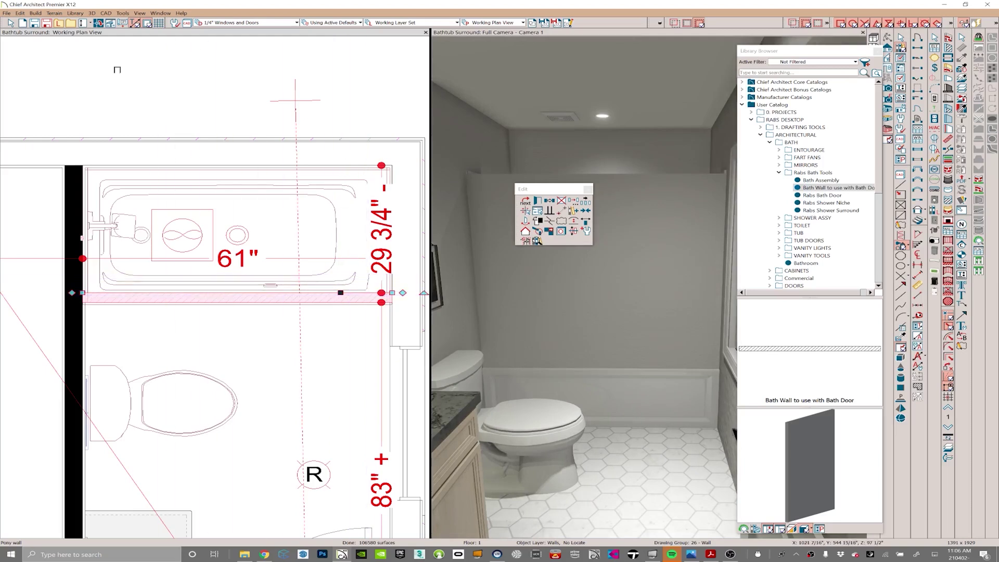
Step: Insert the Rabs Bath Door into the wall along the tub's front edge and center it there
click(827, 196)
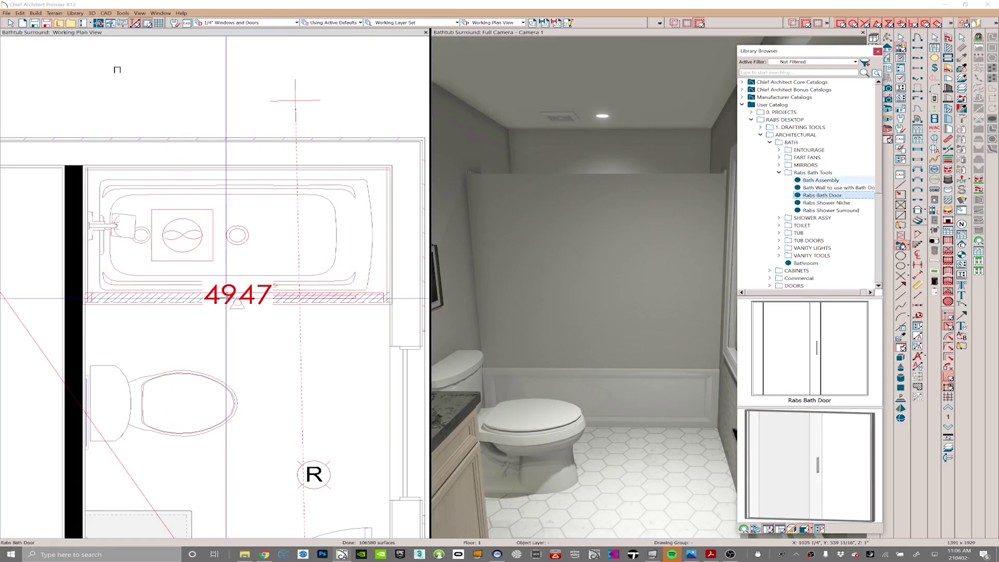
click(237, 298)
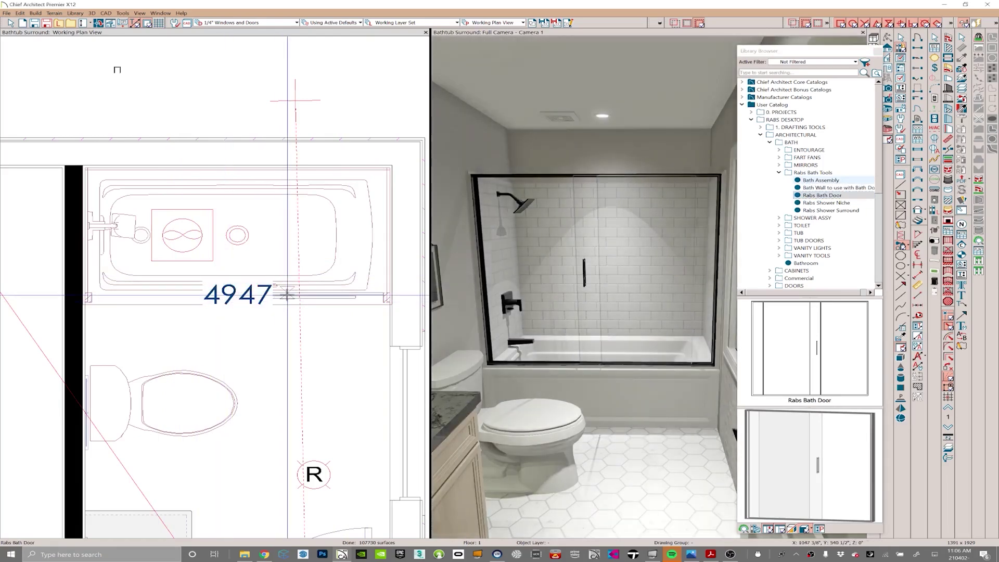
key(space)
click(297, 299)
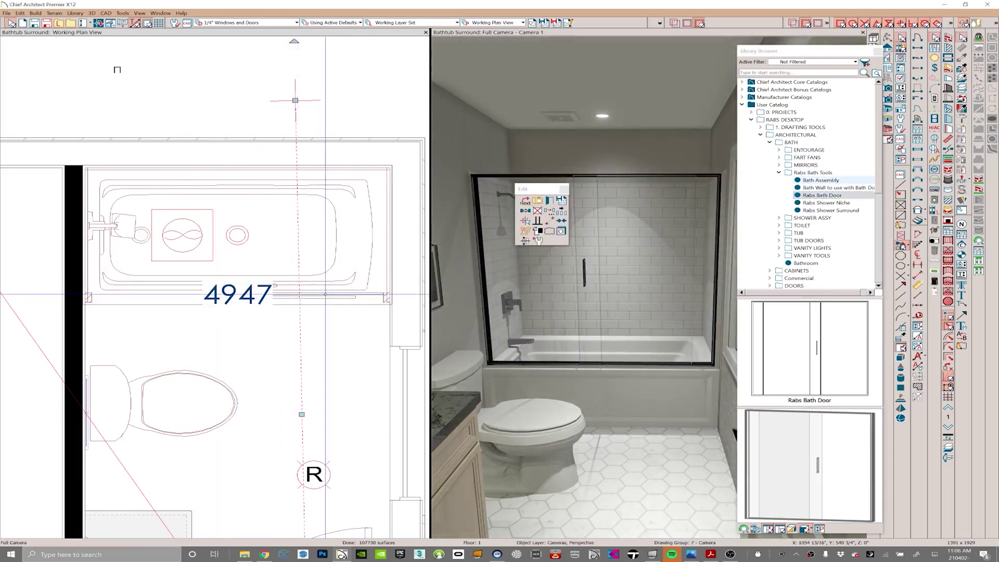
click(267, 294)
click(537, 220)
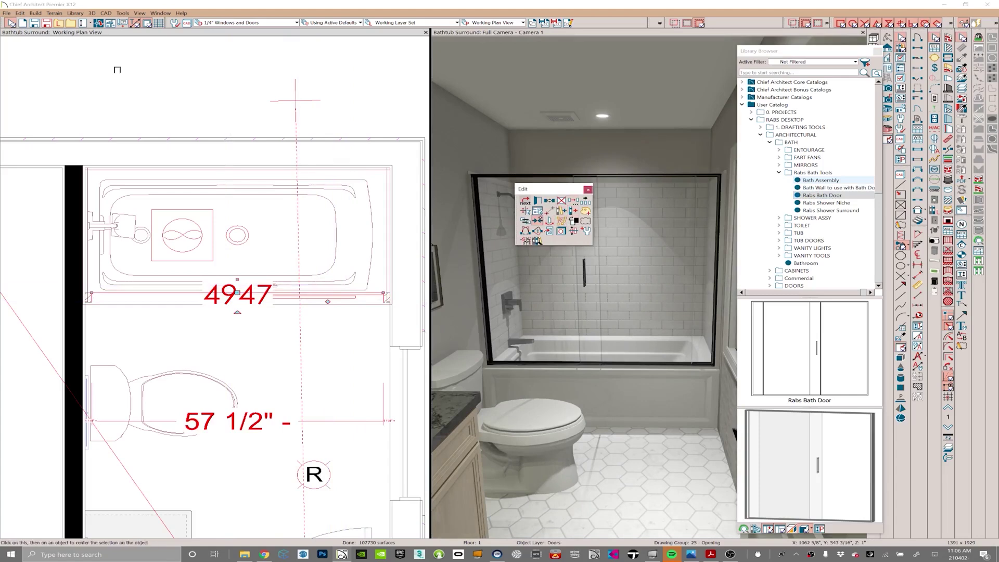
click(236, 312)
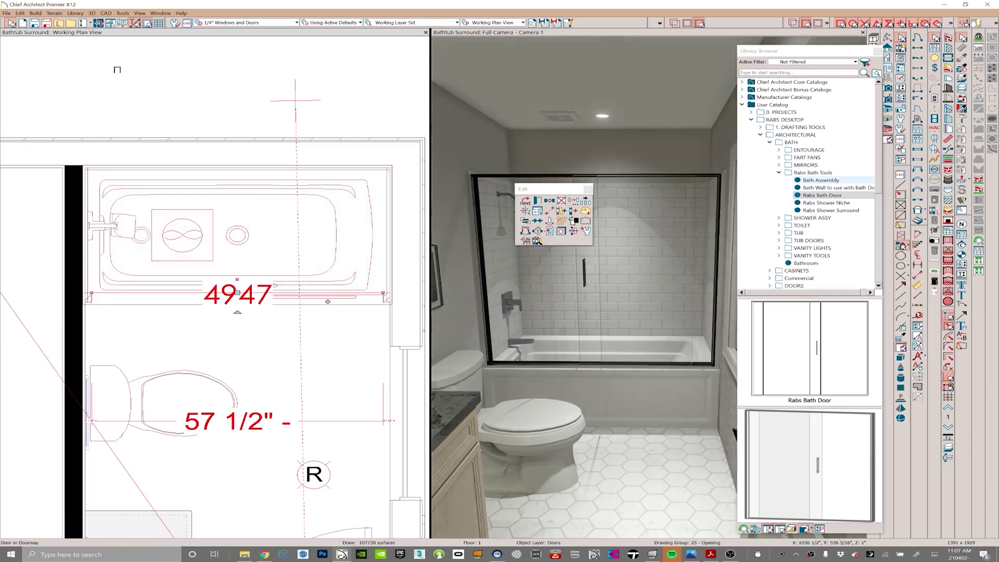
Step: Display the bath door open in the camera view and return it to closed
click(602, 363)
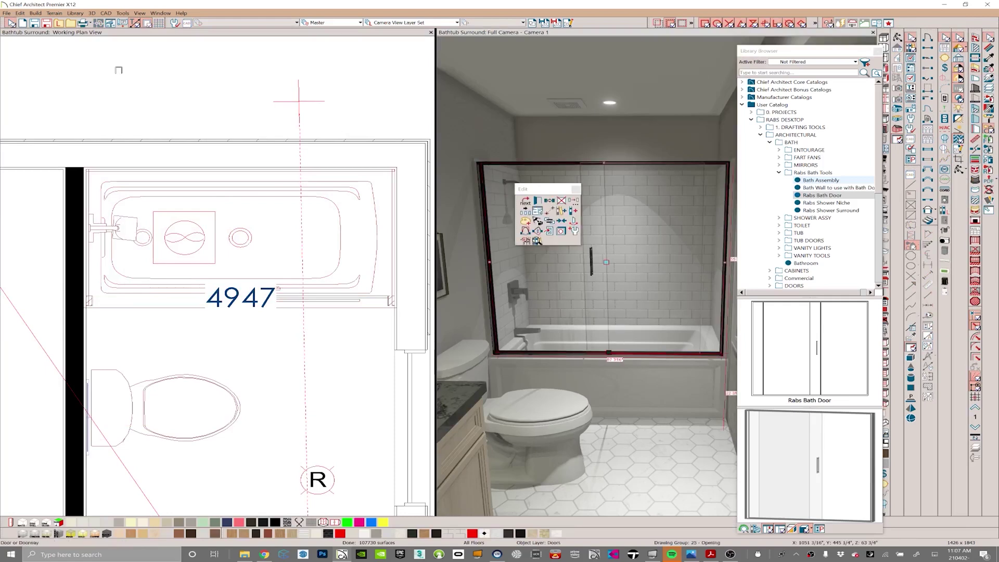
drag(556, 186, 415, 174)
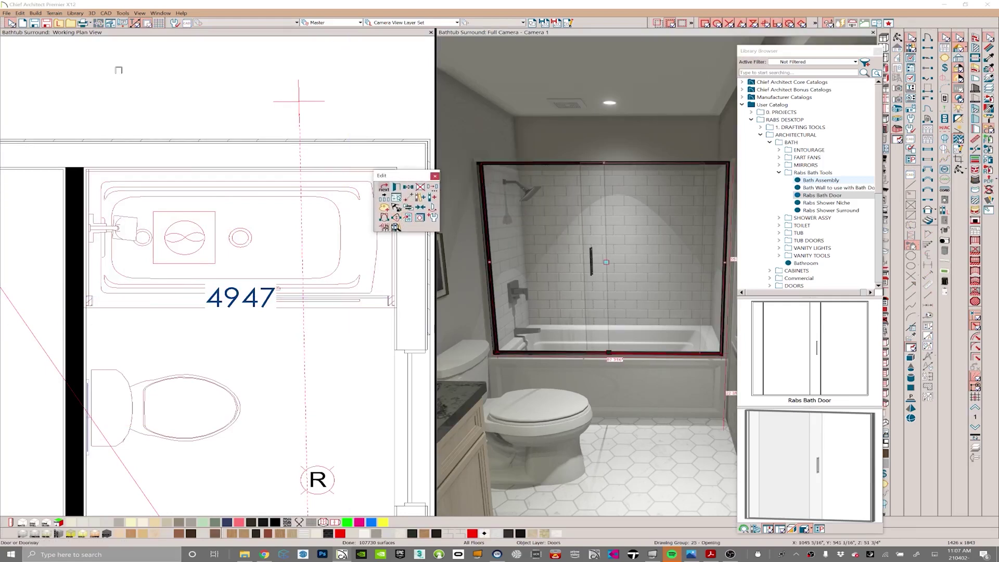
click(409, 217)
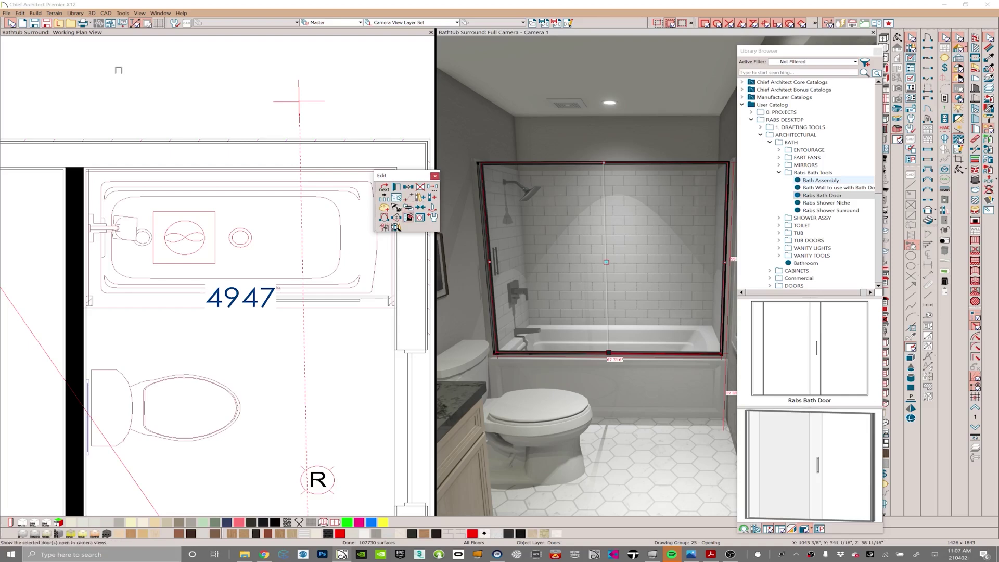
click(409, 217)
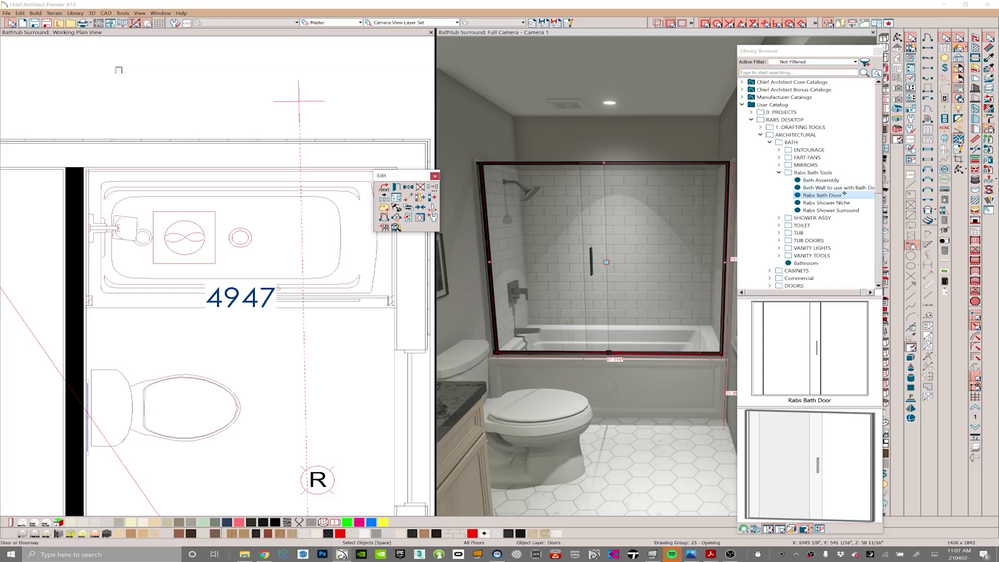
Step: Place the Rabs Shower Niche on the tiled back wall between the tub faucet and the door handle
click(842, 202)
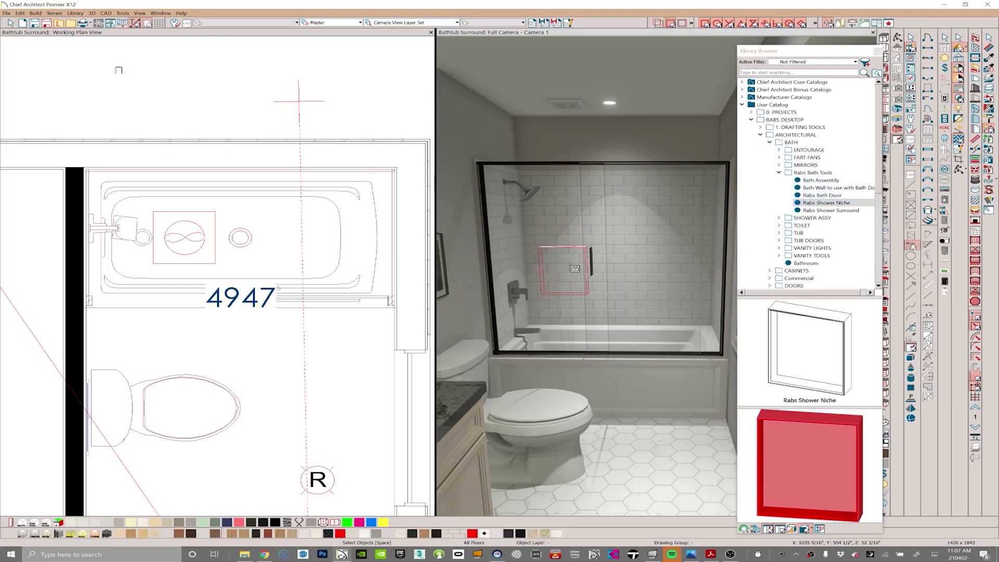
click(574, 269)
Step: Paint the shower niche's back and frame with the White Gloss Subway Tile with Grey Grout picked up from the surround
scroll(610, 207, up, 2)
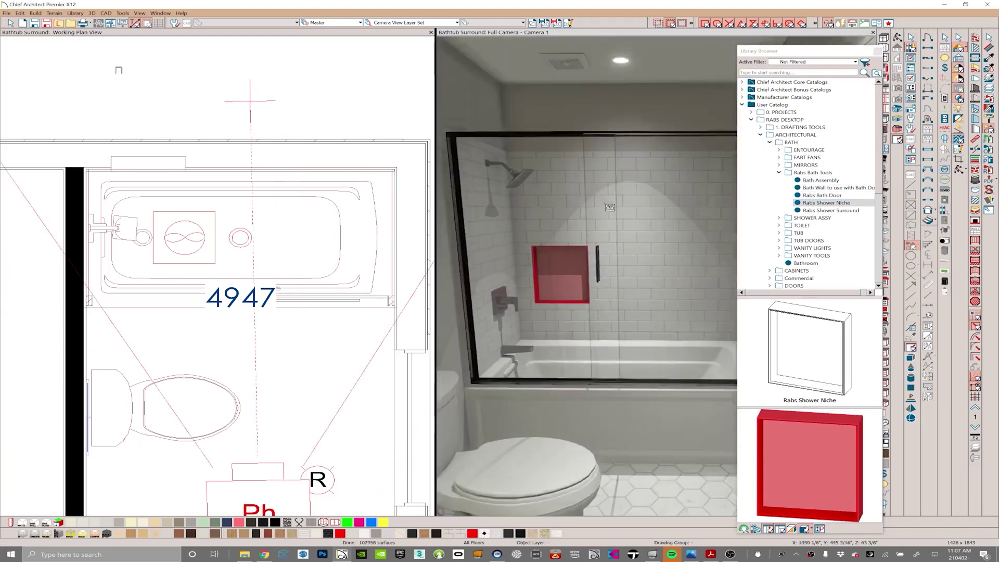
scroll(620, 208, up, 3)
scroll(630, 218, down, 3)
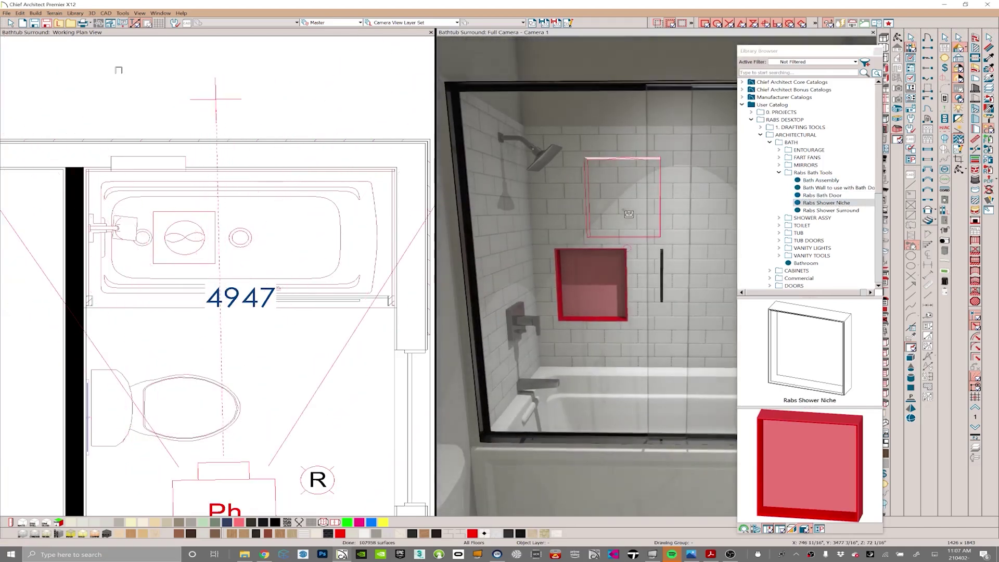
click(989, 58)
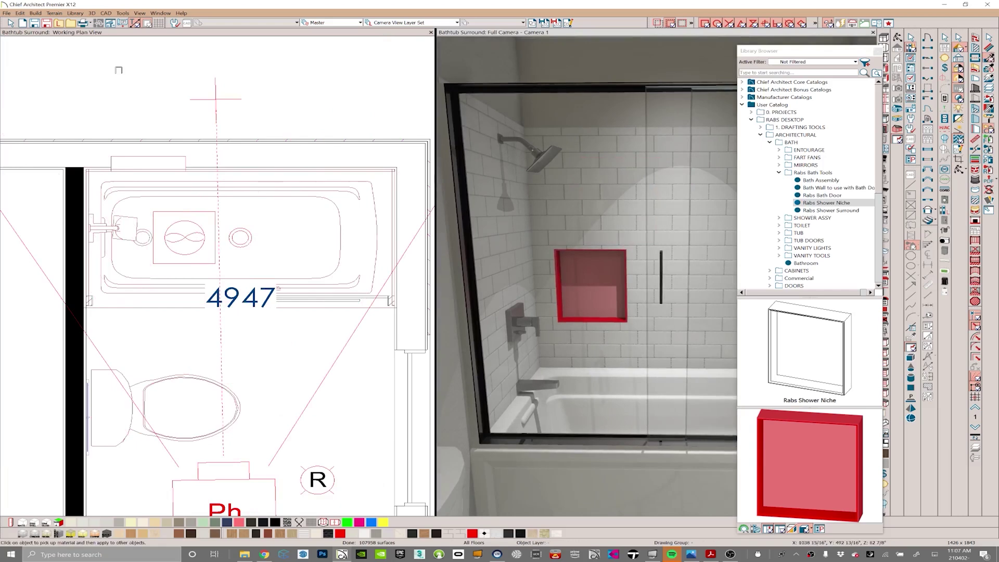
click(613, 207)
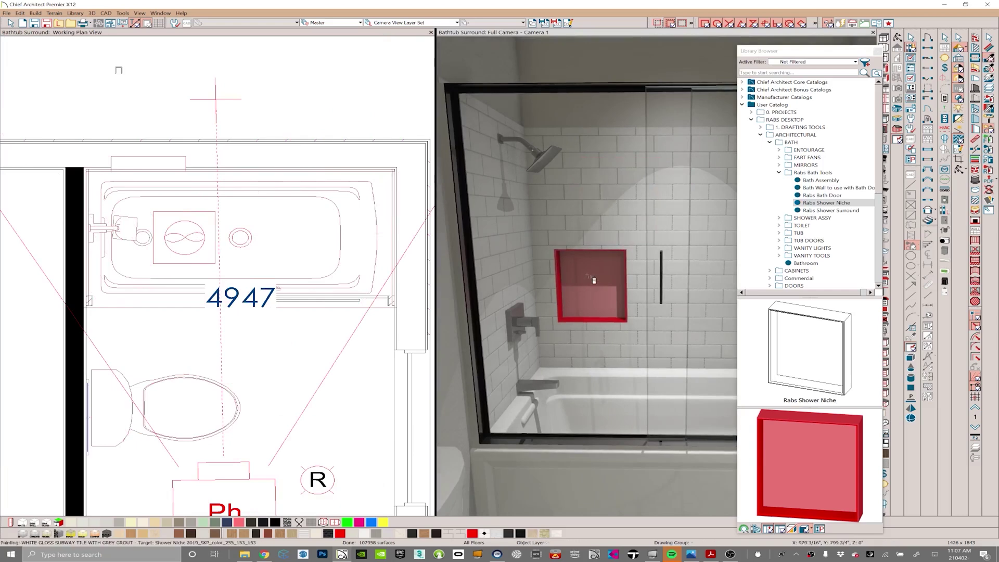
click(594, 281)
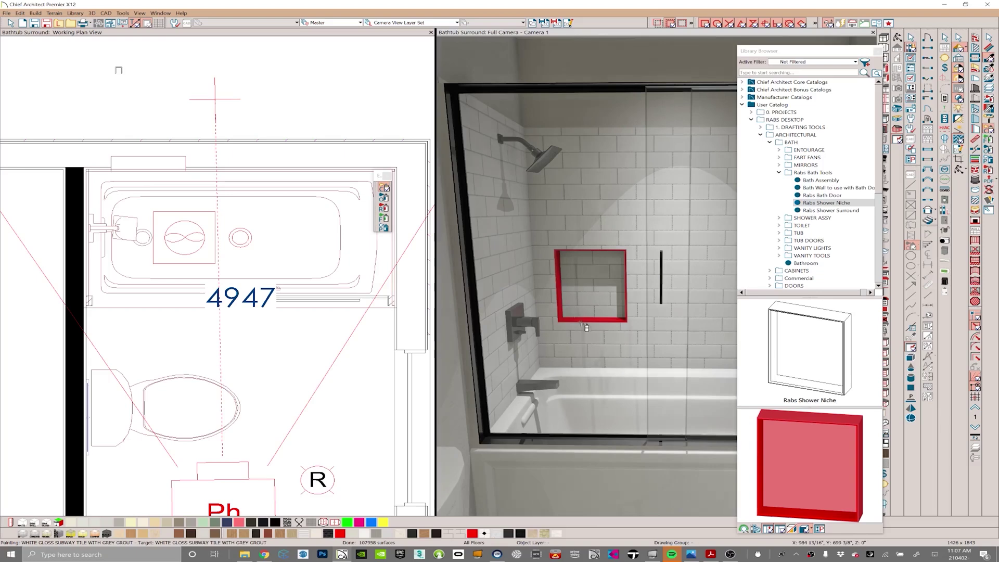
click(595, 320)
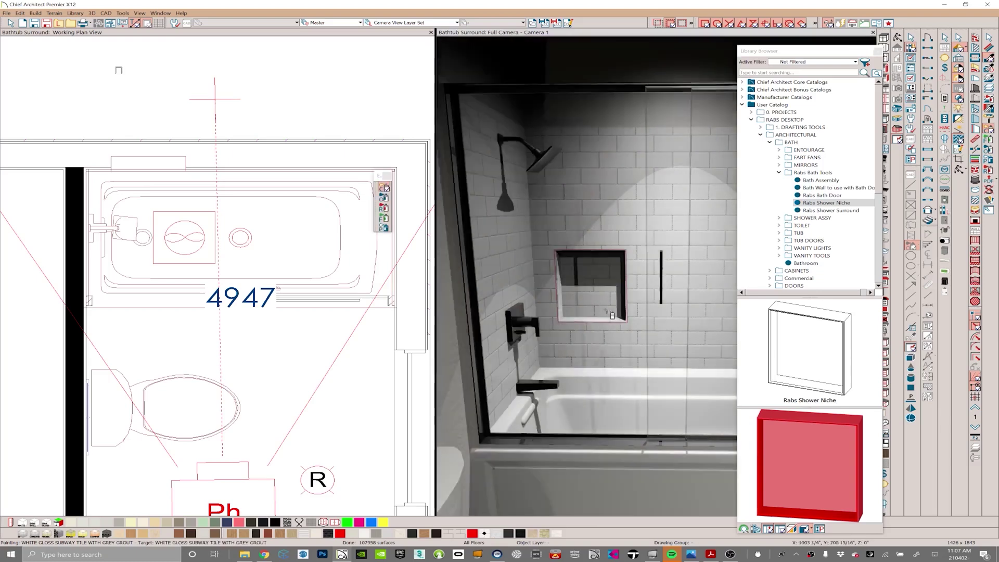
Step: Search the library for "COLOR - GR" and pick the Exterior - Door & Window Trim Color (Gray) material for painting
scroll(588, 275, up, 2)
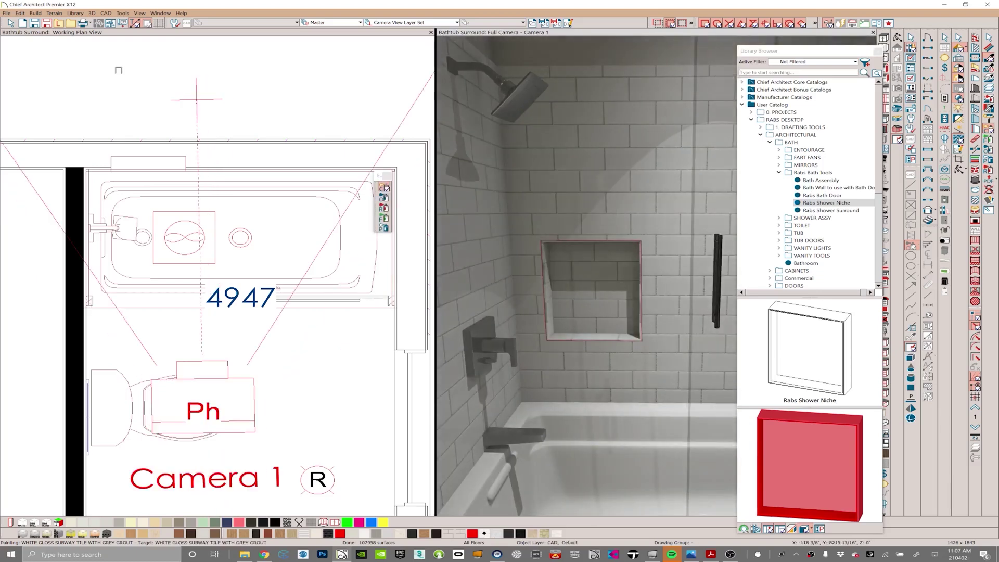
click(767, 73)
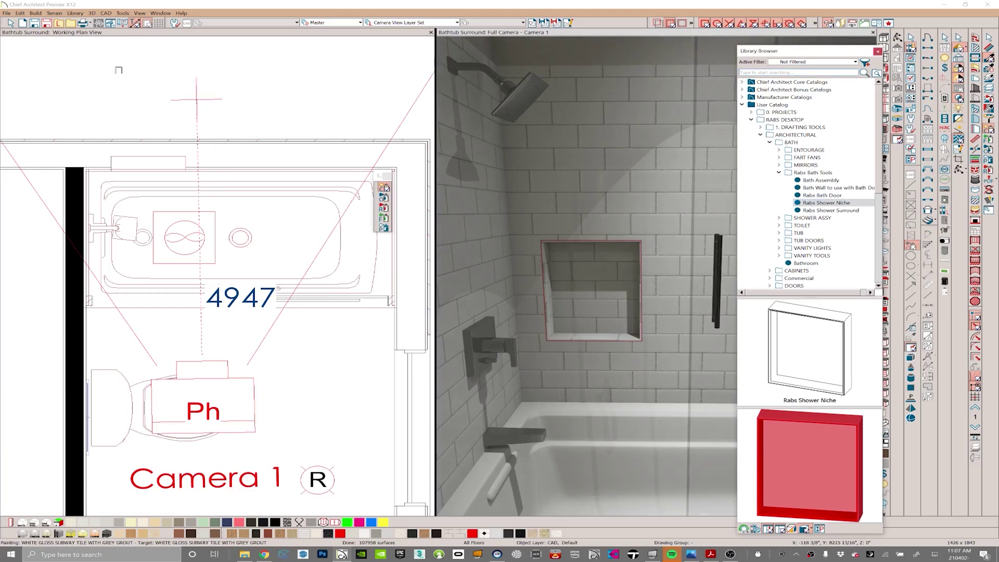
text(BONE)
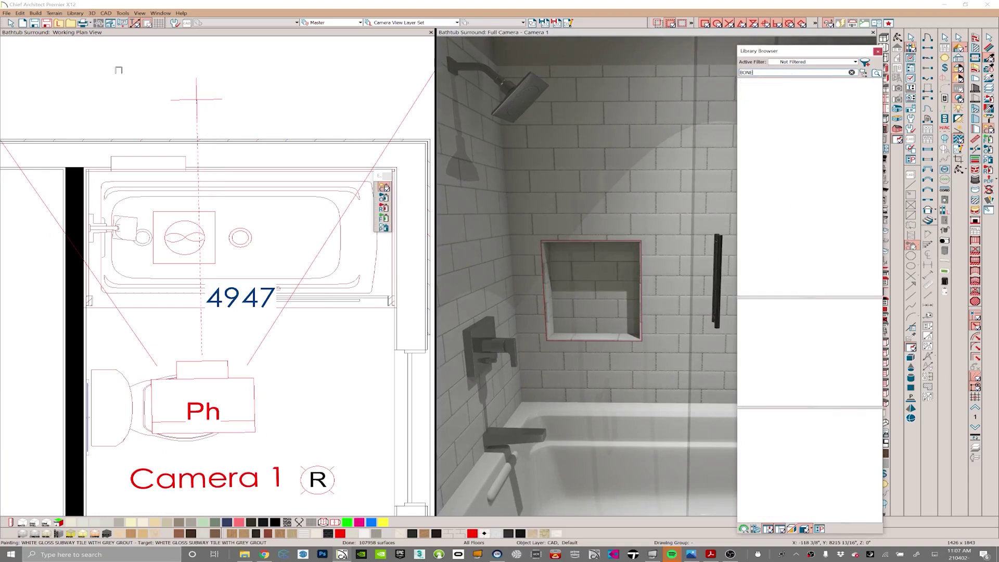
key(BackSpace)
key(BackSpace)
key(BackSpace)
key(BackSpace)
text(COLOR - GREY)
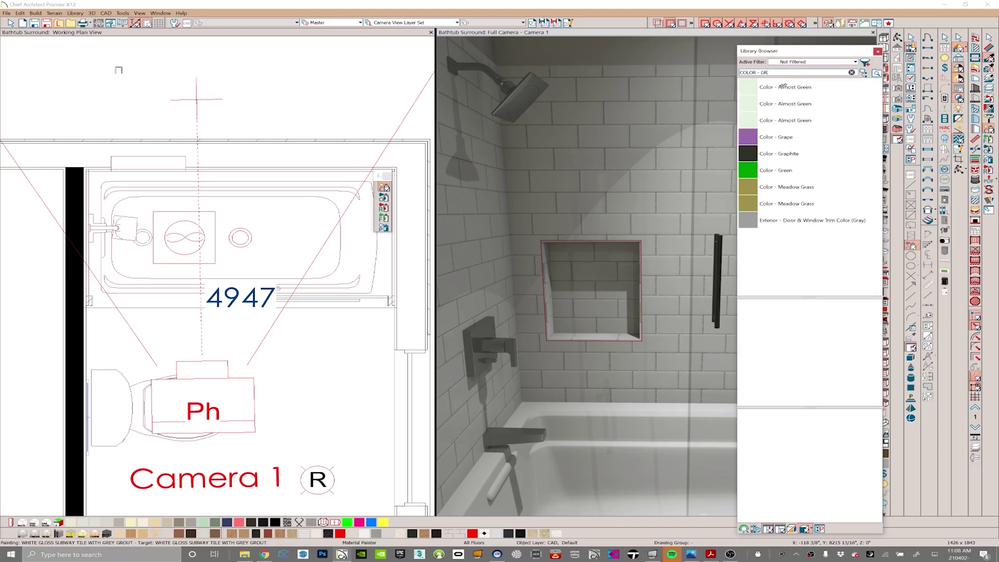
click(803, 217)
Step: Paint the shower niche's red outer edge with the gray trim color, undoing any paint that lands on the surrounding wall tile
scroll(592, 251, up, 4)
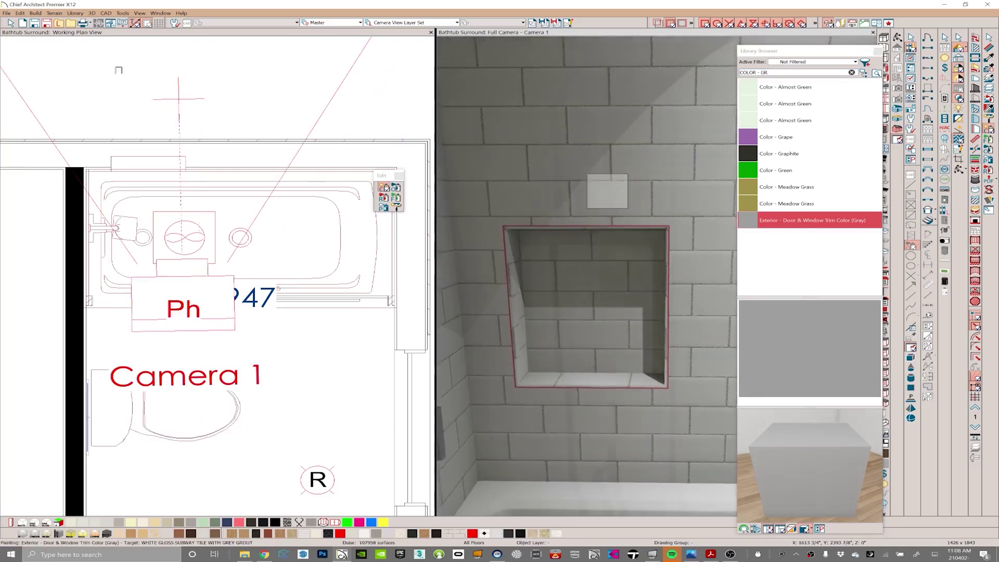
scroll(592, 252, down, 1)
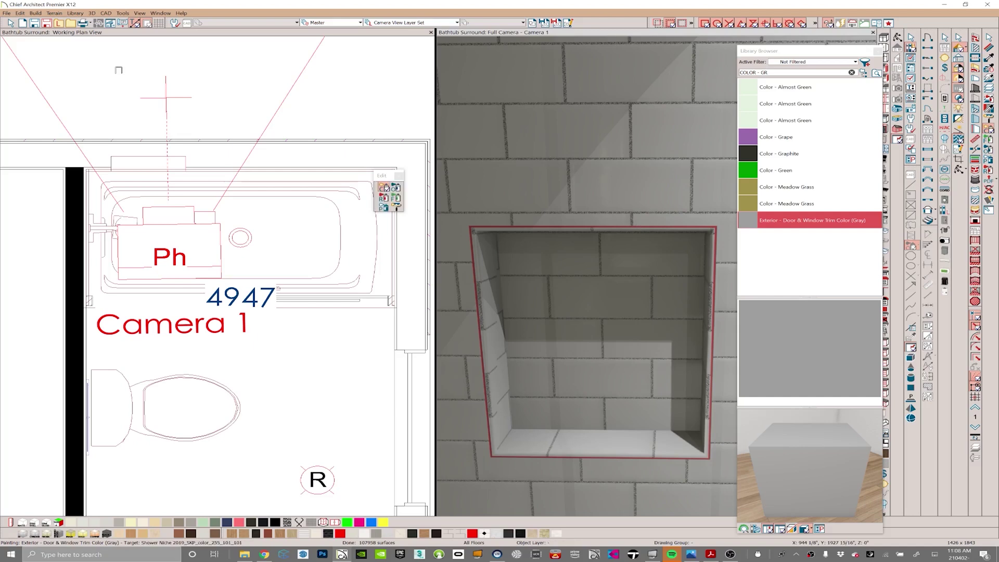
click(593, 228)
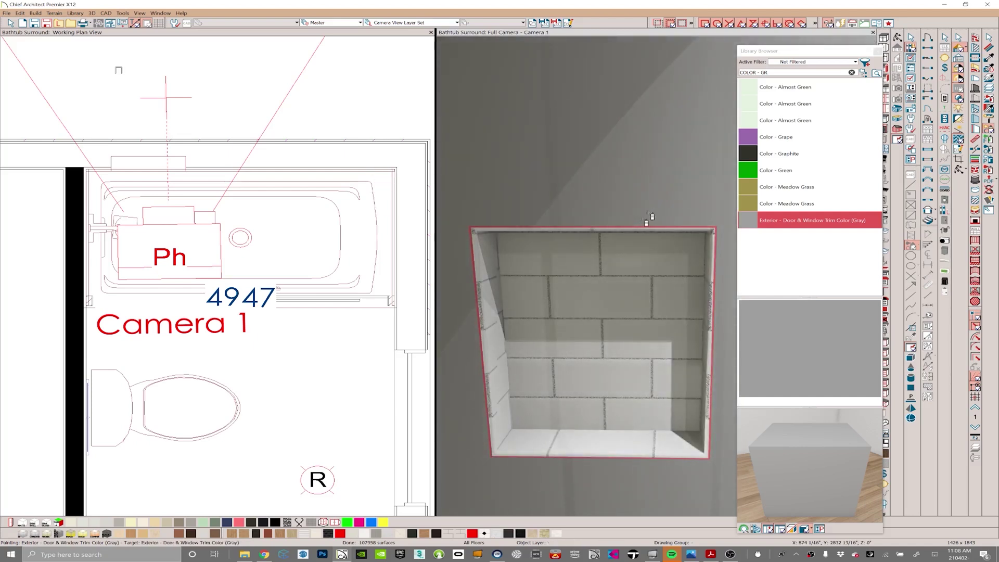
click(654, 229)
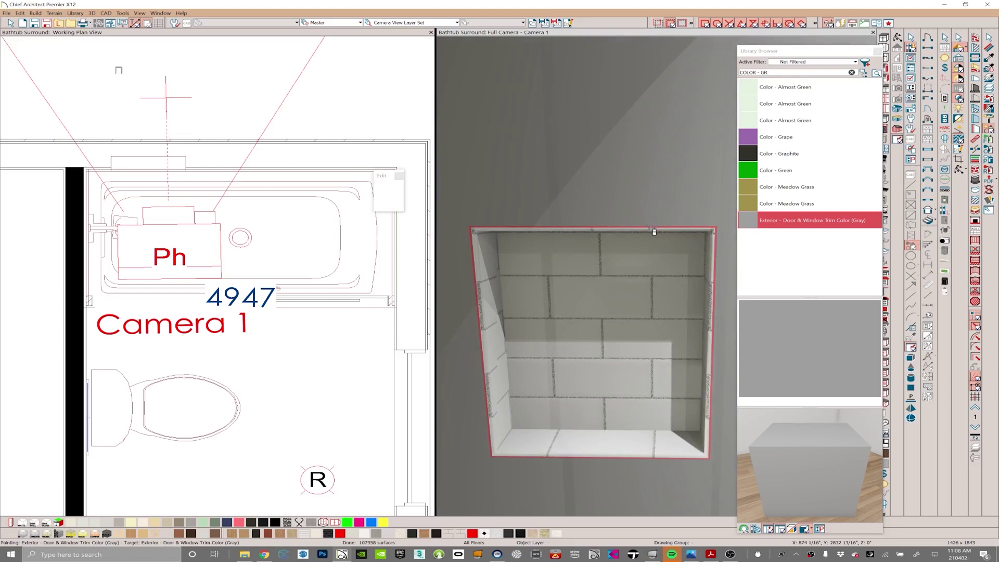
click(654, 231)
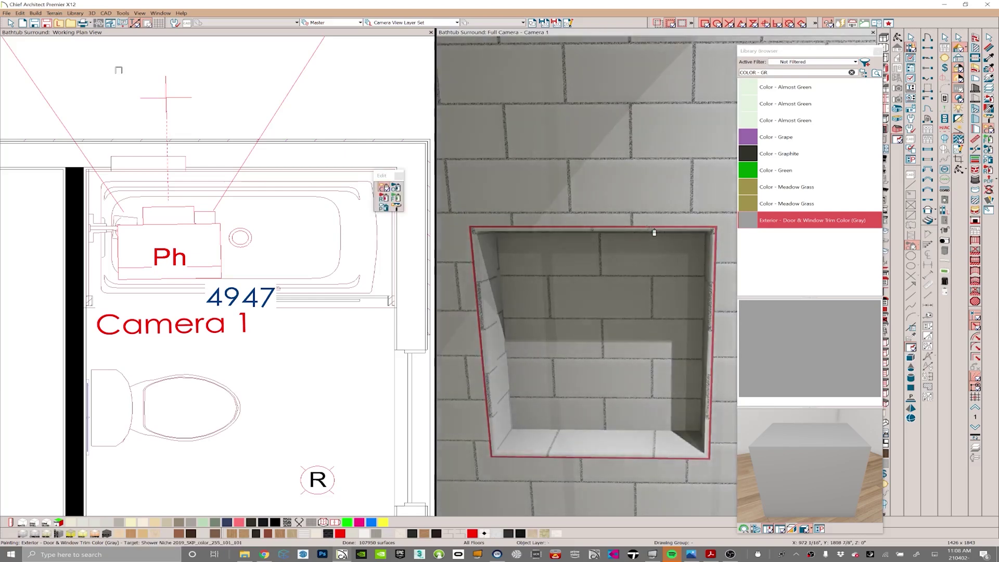
click(650, 229)
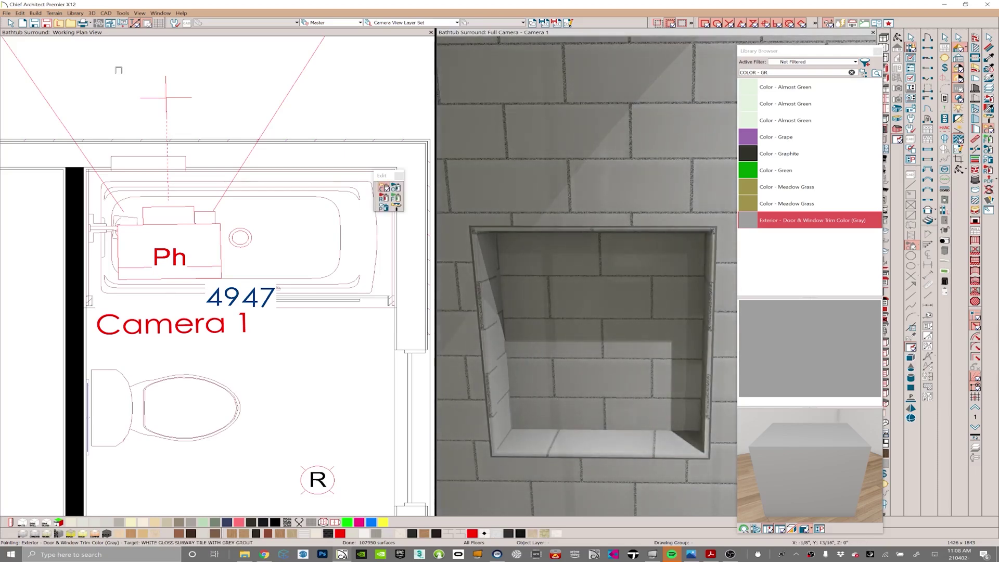
scroll(660, 165, down, 5)
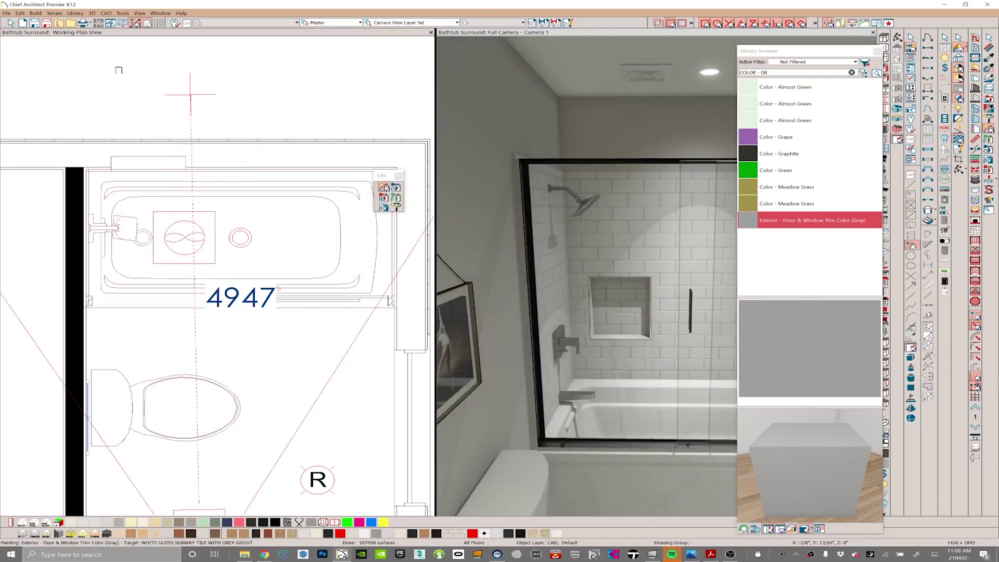
Step: Open the material definition of the back wall's subway tile and examine its Global Symbol Mapping option
key(space)
click(651, 308)
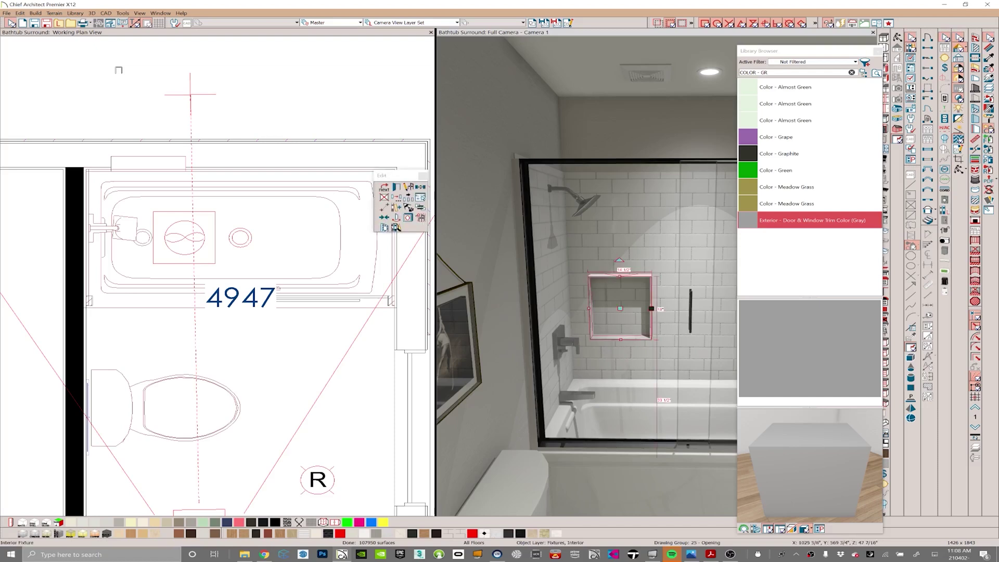
key(m)
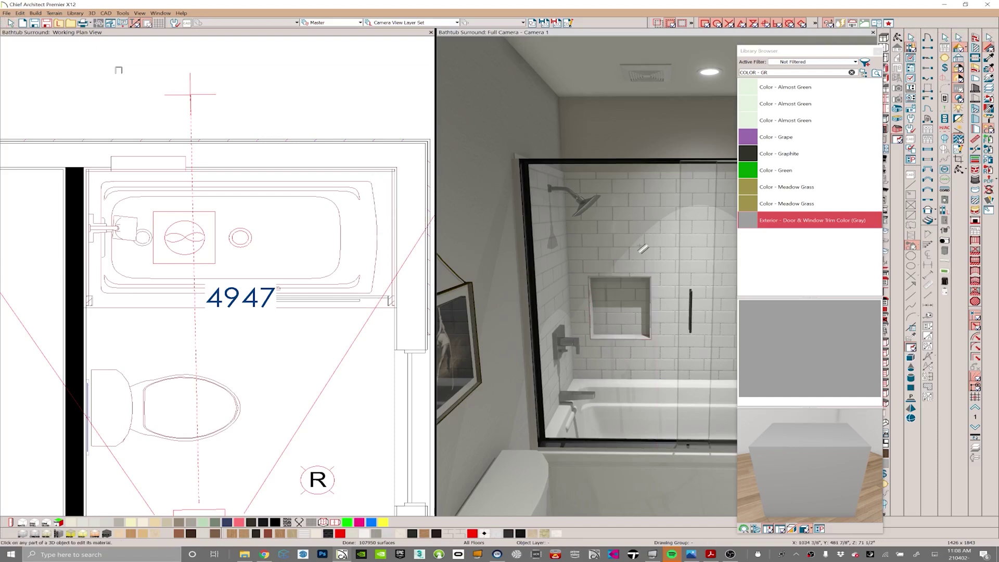
click(641, 249)
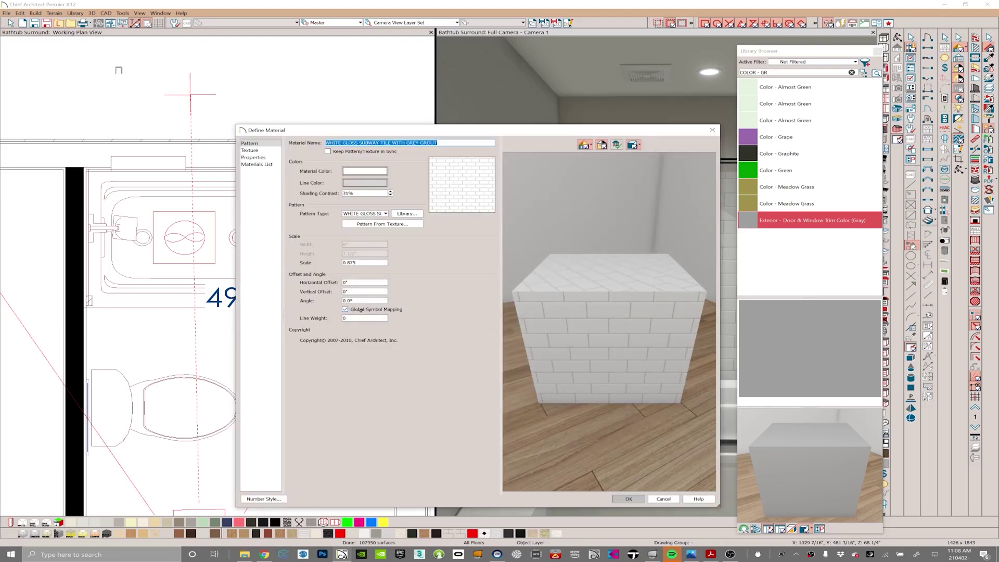
click(628, 498)
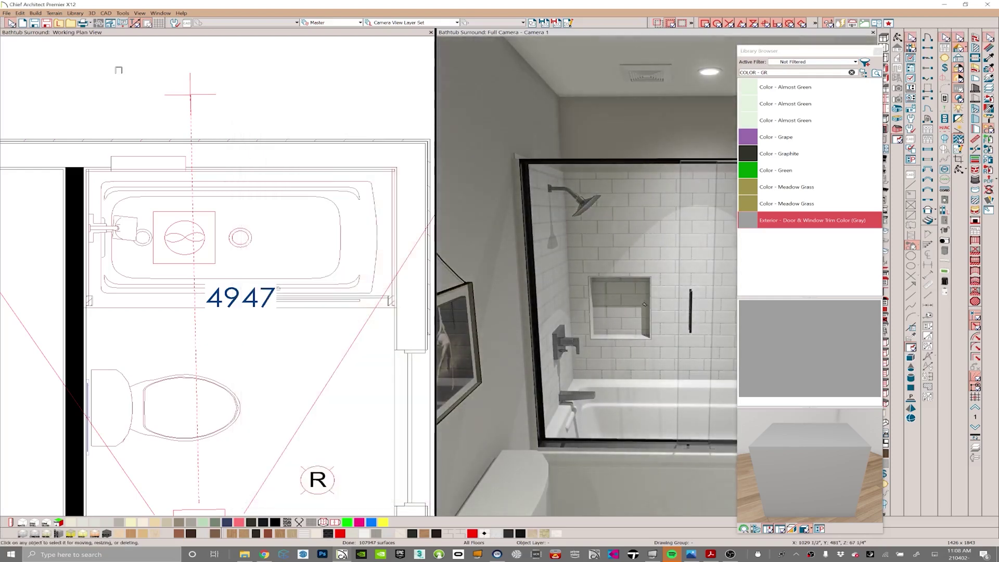
Step: Widen the shower niche past the glass door handle and enable Global Symbol Mapping for its White Gloss Subway Tile material
click(627, 305)
drag(666, 309, 732, 314)
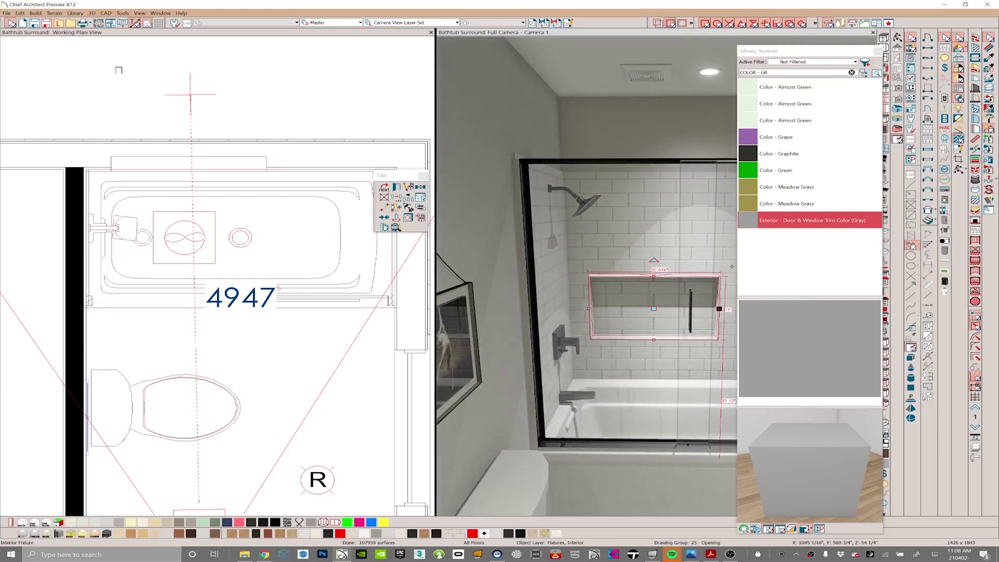
key(m)
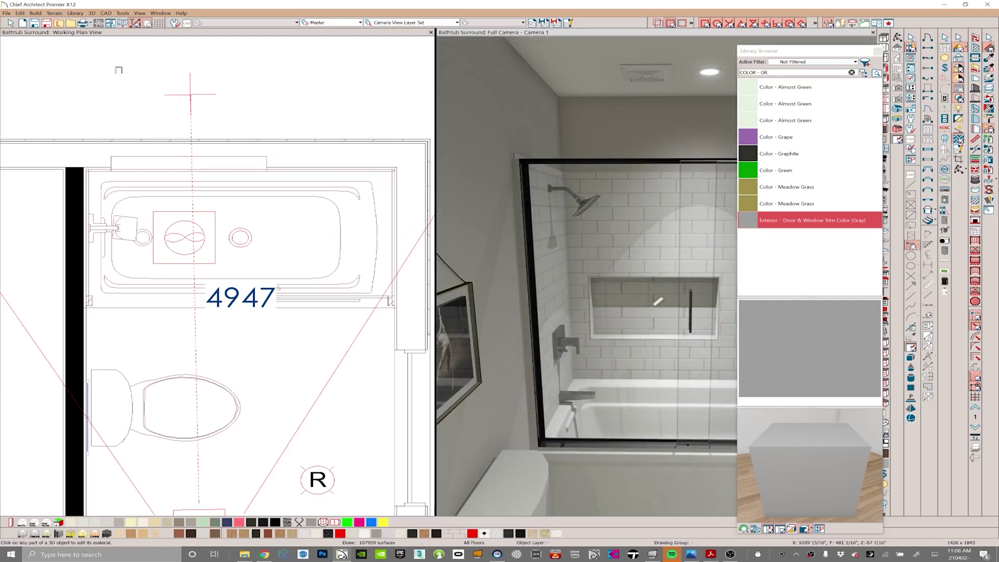
click(649, 305)
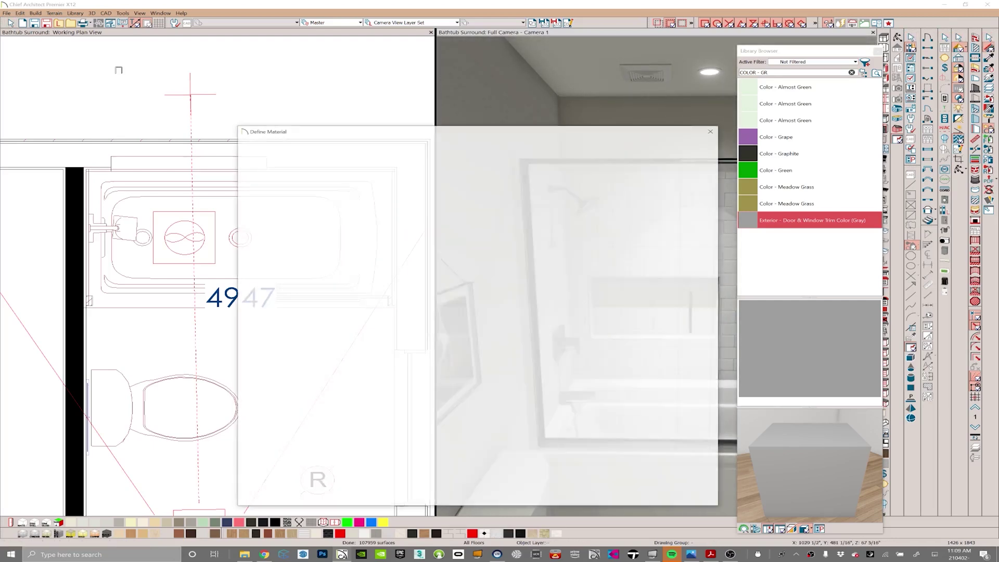
click(350, 308)
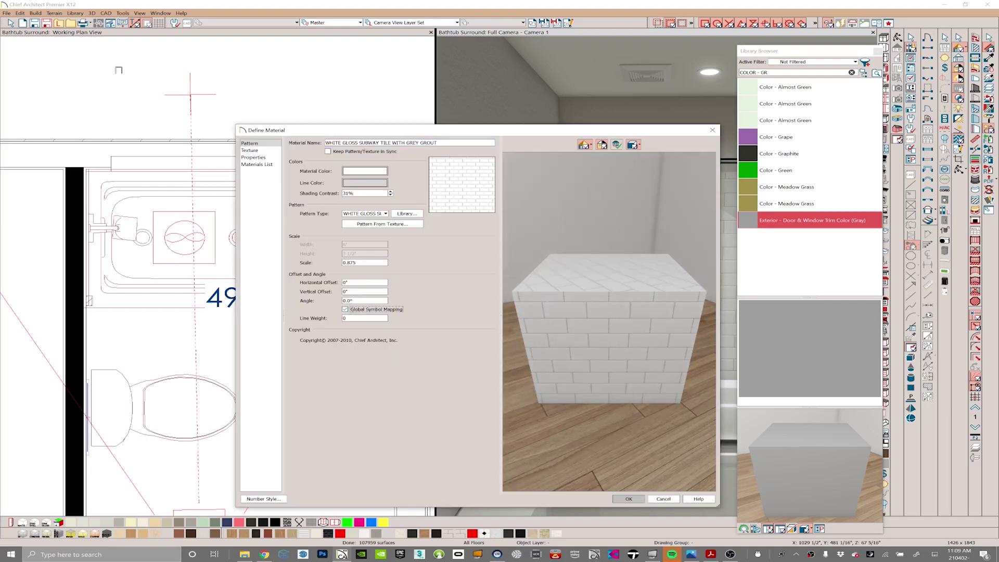
click(624, 498)
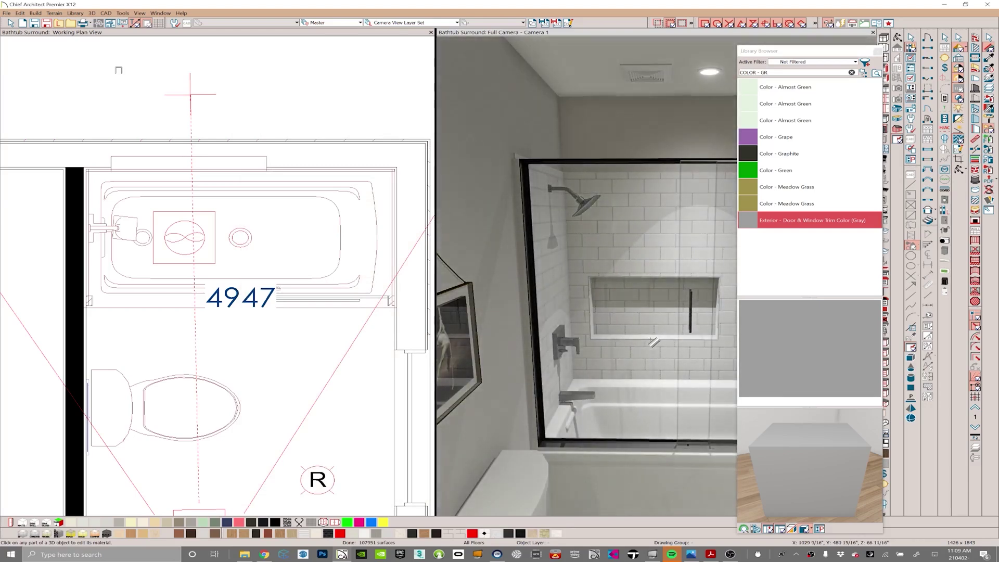
Step: Close the library browser and enlarge the camera view to fill the workspace, framing the whole tub surround
scroll(655, 342, down, 4)
scroll(654, 342, up, 1)
scroll(586, 284, down, 2)
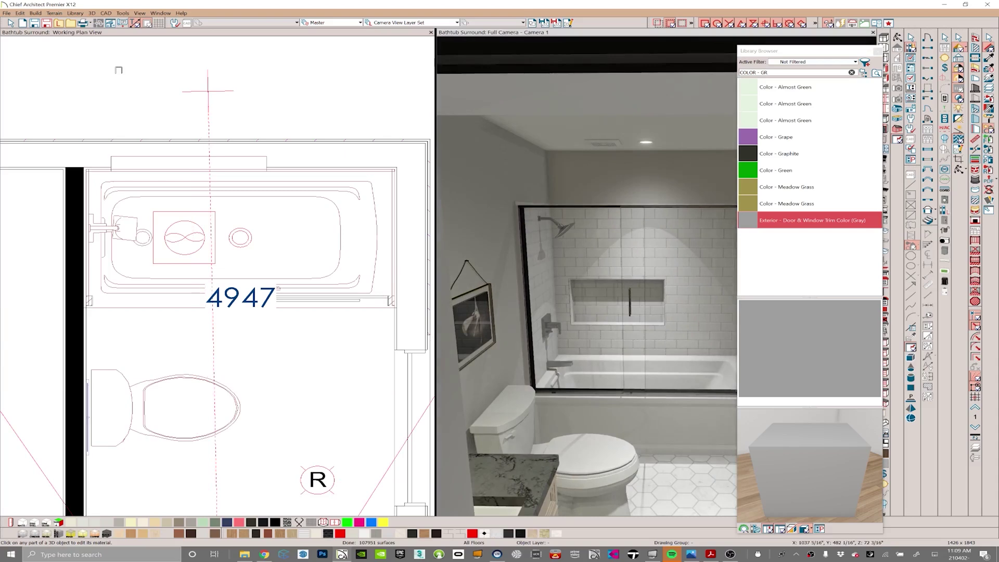
click(877, 51)
drag(734, 32, 476, 188)
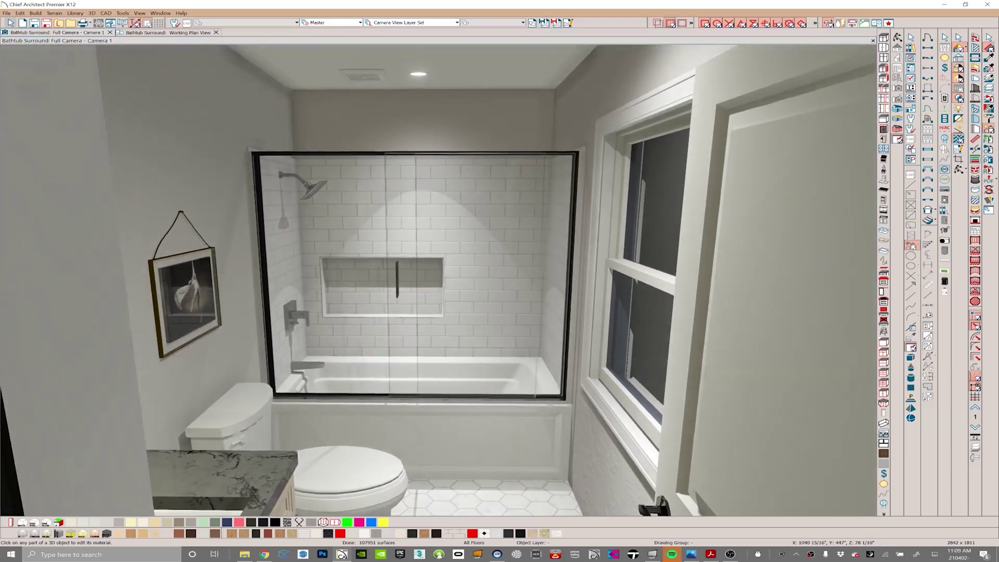
scroll(438, 280, up, 1)
middle_drag(438, 280, 449, 297)
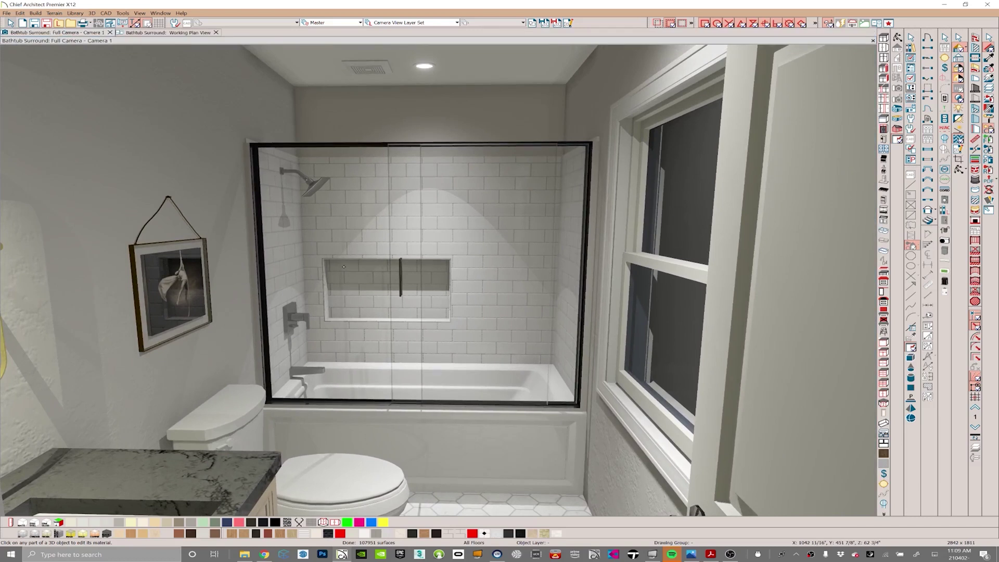
Step: Delete the widened shower niche from the tiled back wall
key(space)
click(386, 260)
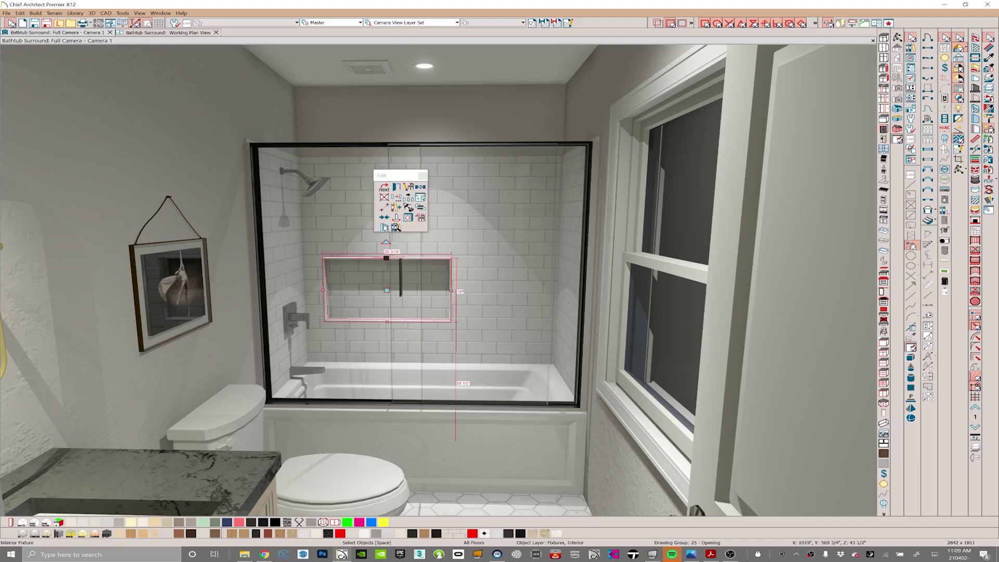
key(Delete)
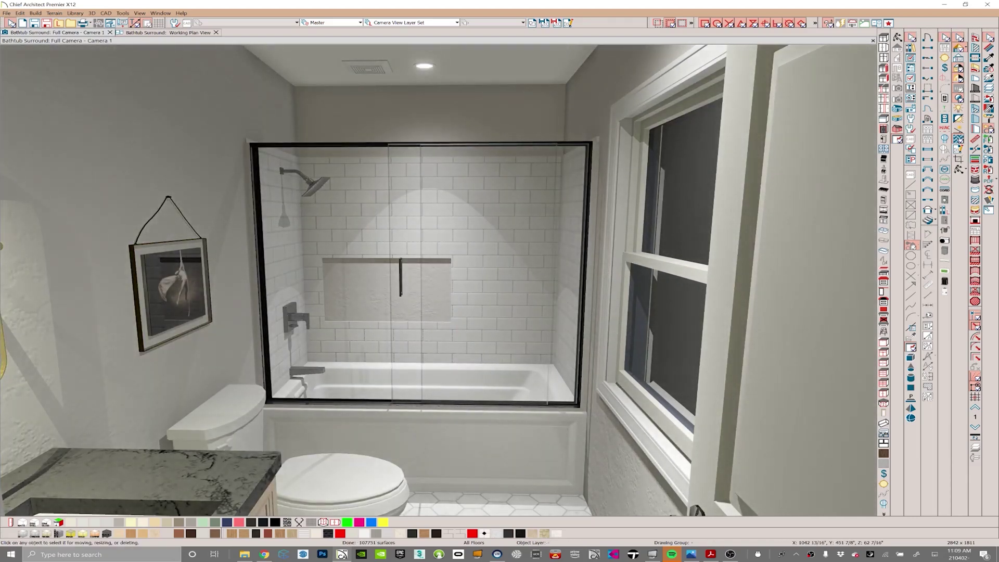
Step: Delete the tiled back wall panel that still holds the niche opening, and undo that deletion
click(364, 238)
key(Delete)
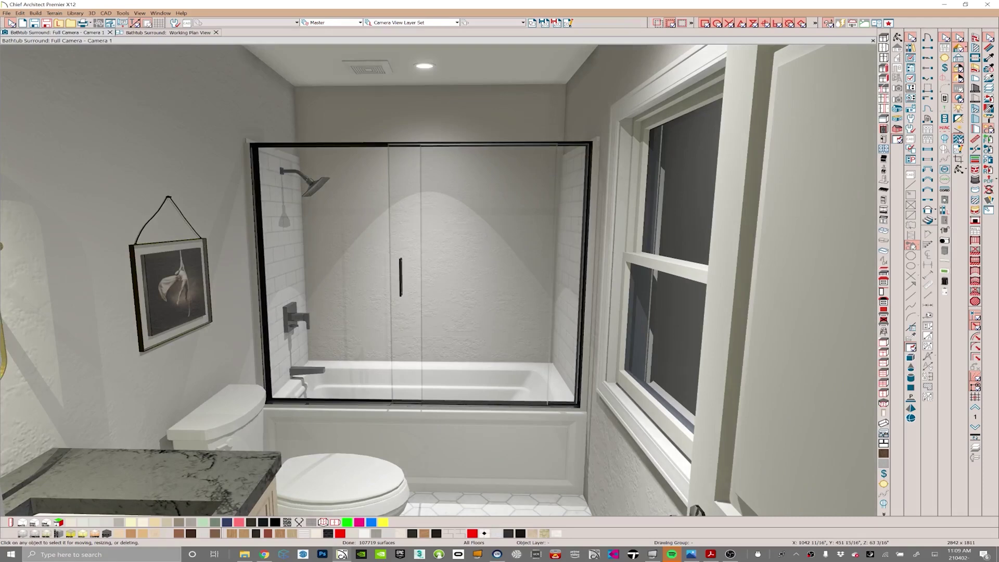
key(ctrl+z)
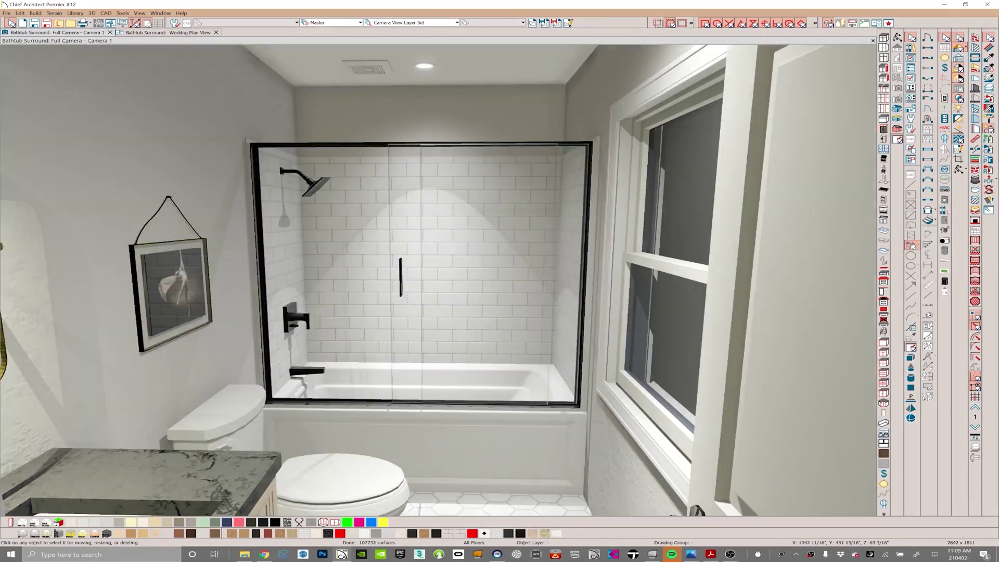